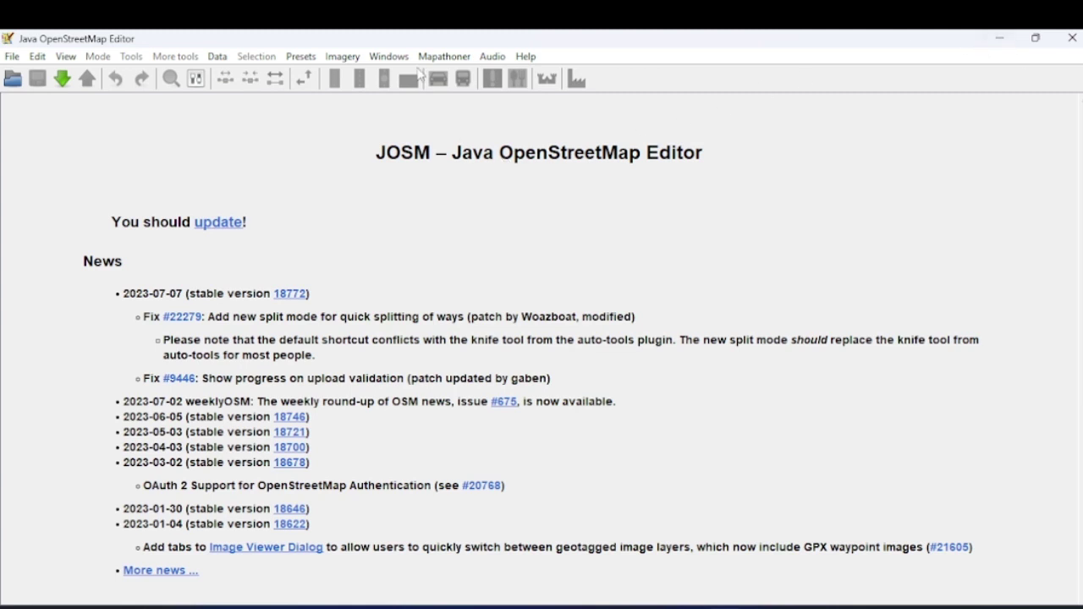
# Examine the Mapathoner plugin's commands for batch buildings, residential areas and building selection.
pyautogui.click(438, 58)
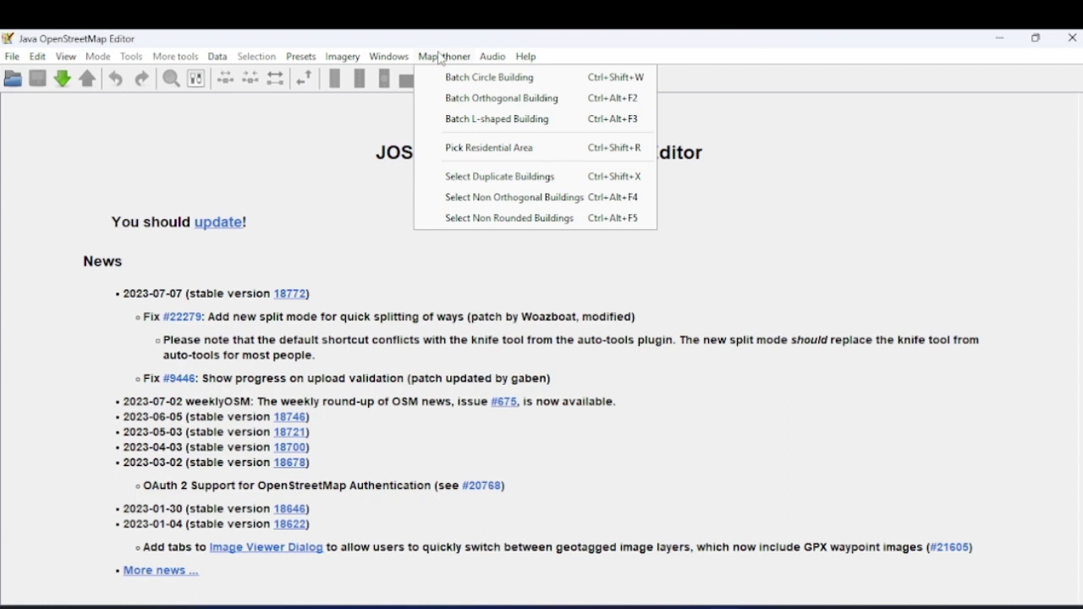
pyautogui.click(925, 285)
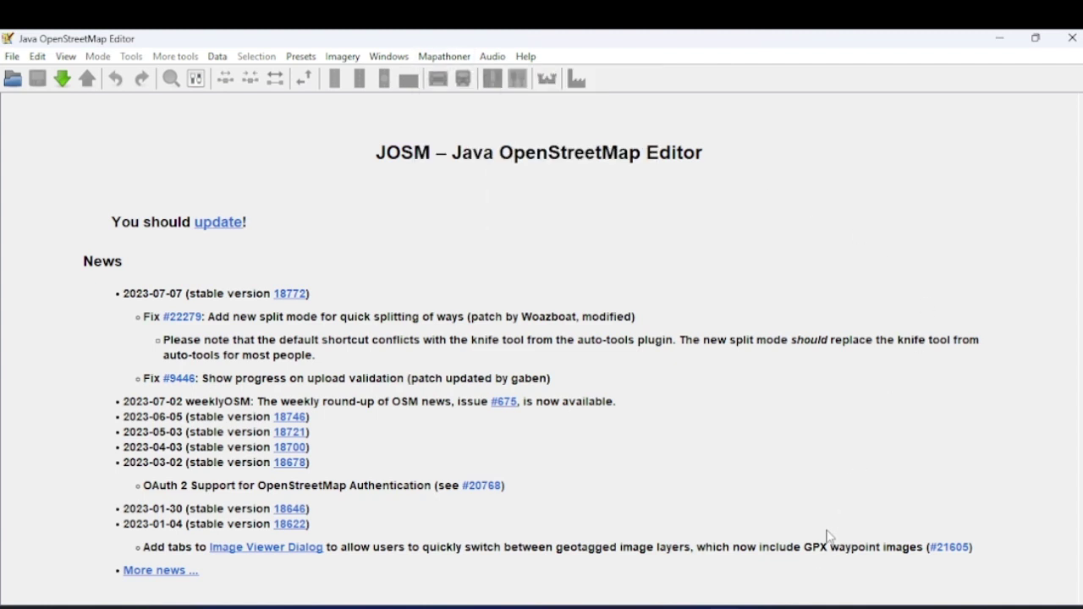
# Switch to the browser and review the README and the open issues of the josm-scripts project on GitLab.
pyautogui.hotkey('alt', 'Tab')
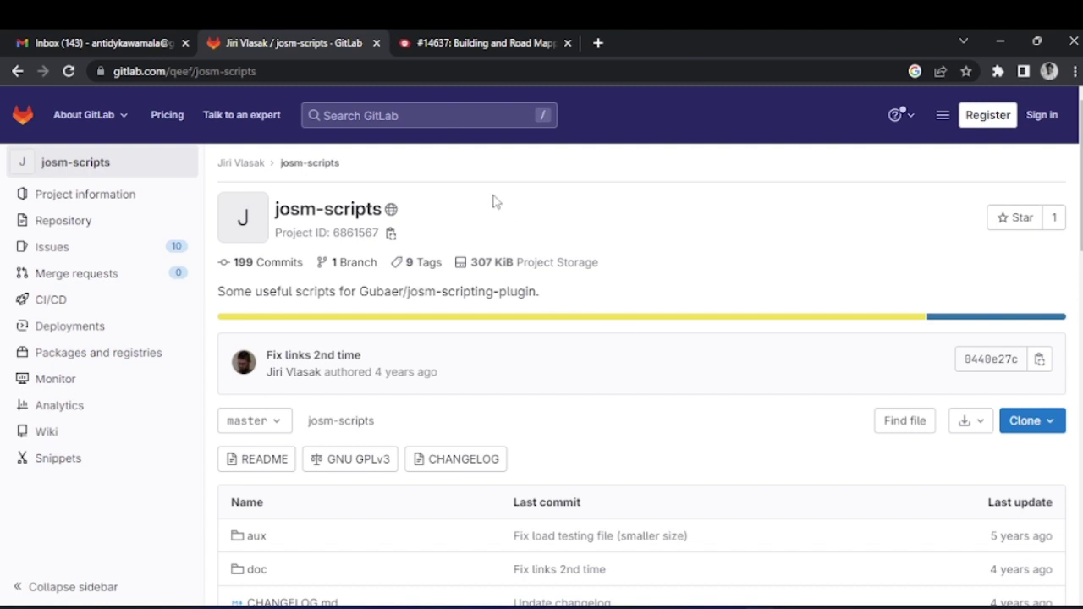
pyautogui.scroll(-2, 688, 219)
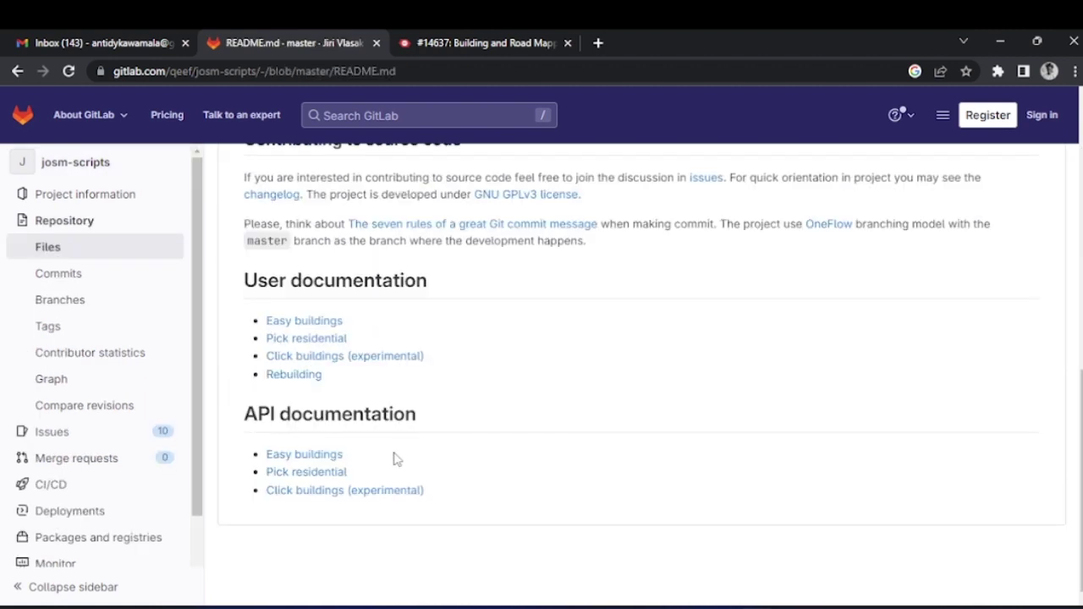
pyautogui.scroll(3, 393, 459)
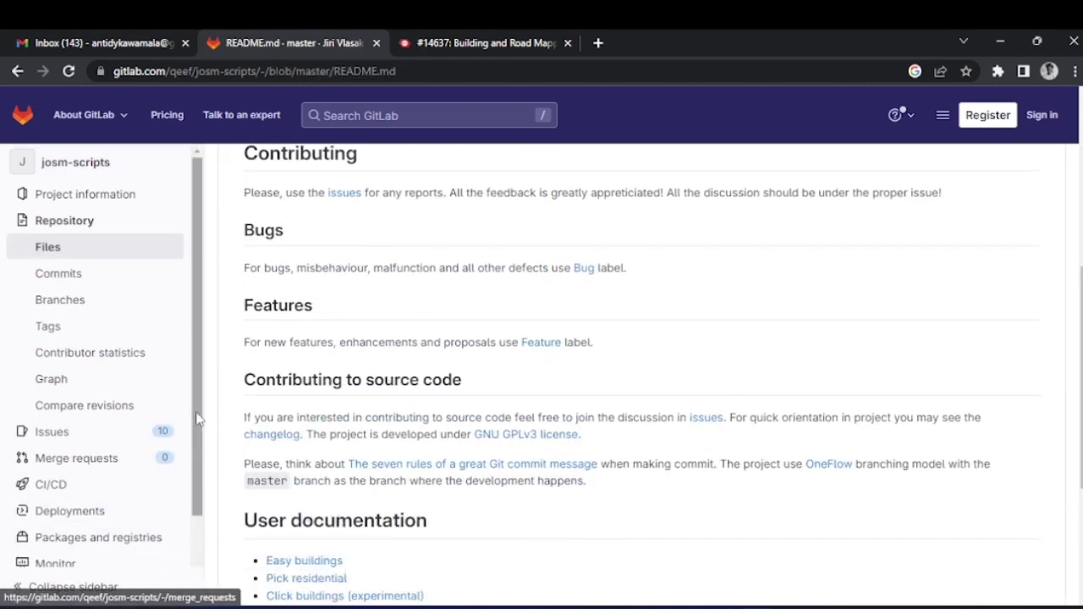
pyautogui.moveTo(181, 428)
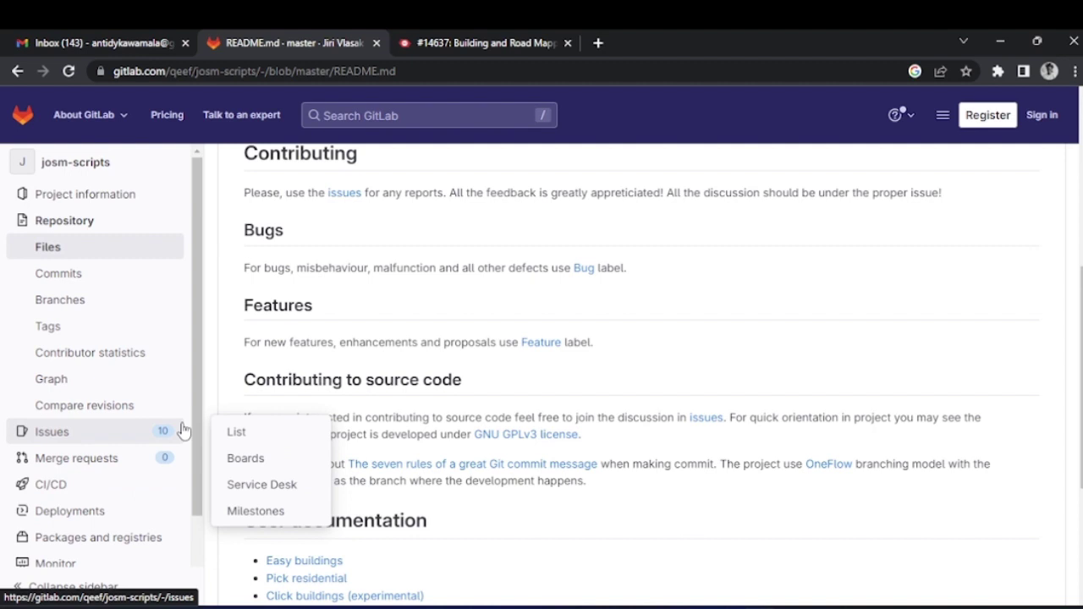
pyautogui.click(127, 435)
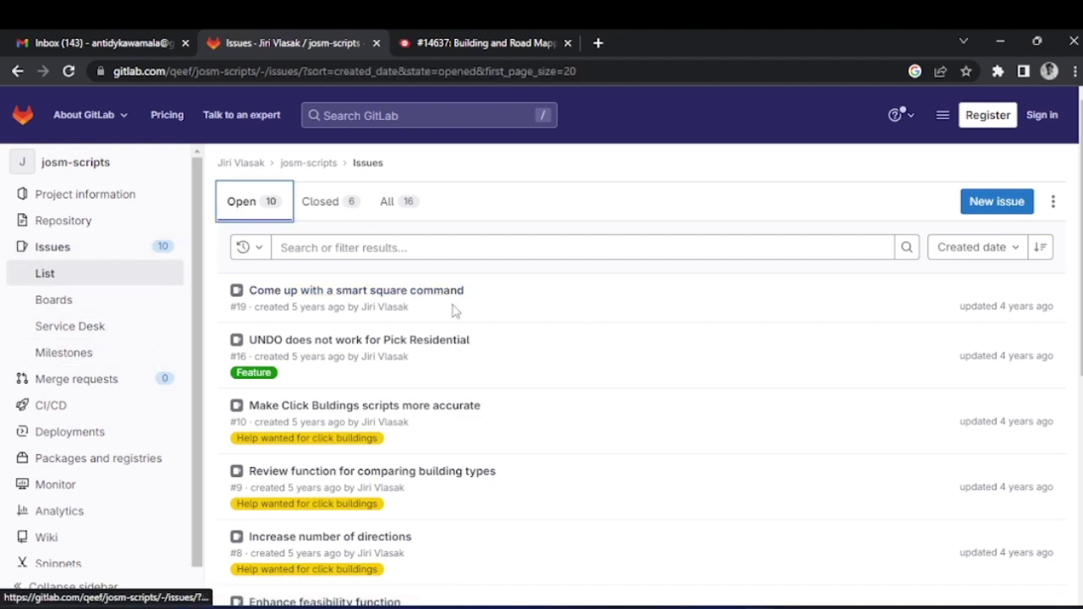
# Switch back to JOSM and search the plugins in the preferences for "mapathoner".
pyautogui.moveTo(730, 607)
pyautogui.click(724, 537)
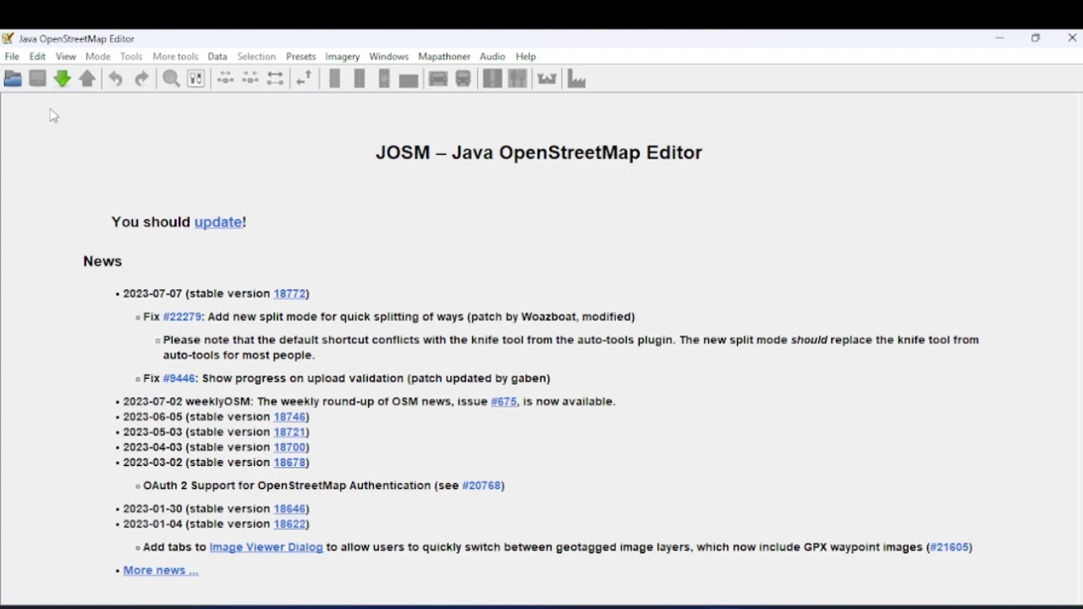
pyautogui.click(38, 57)
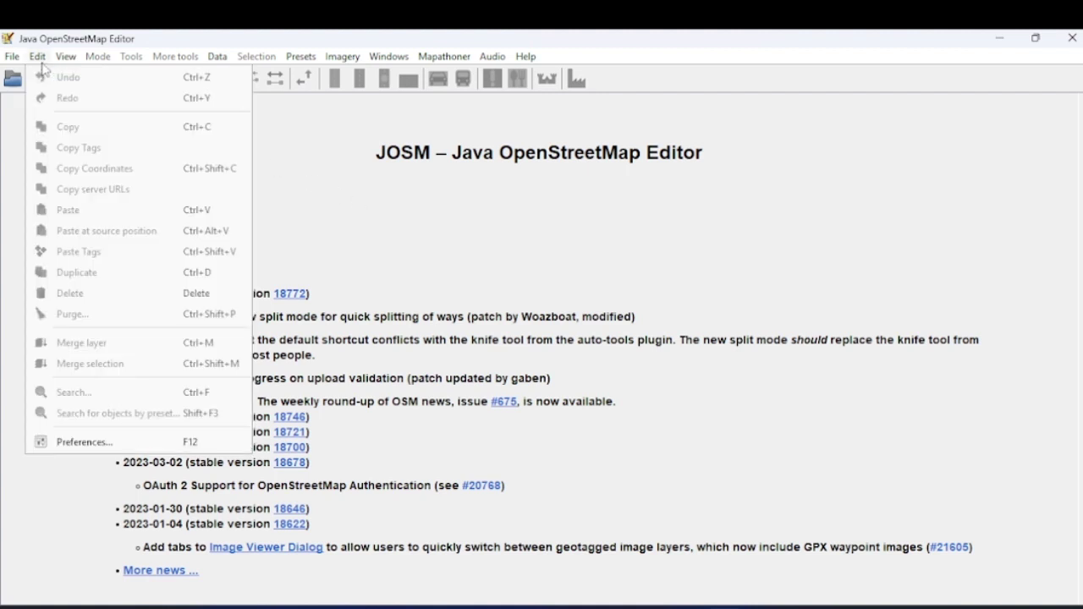
pyautogui.click(148, 445)
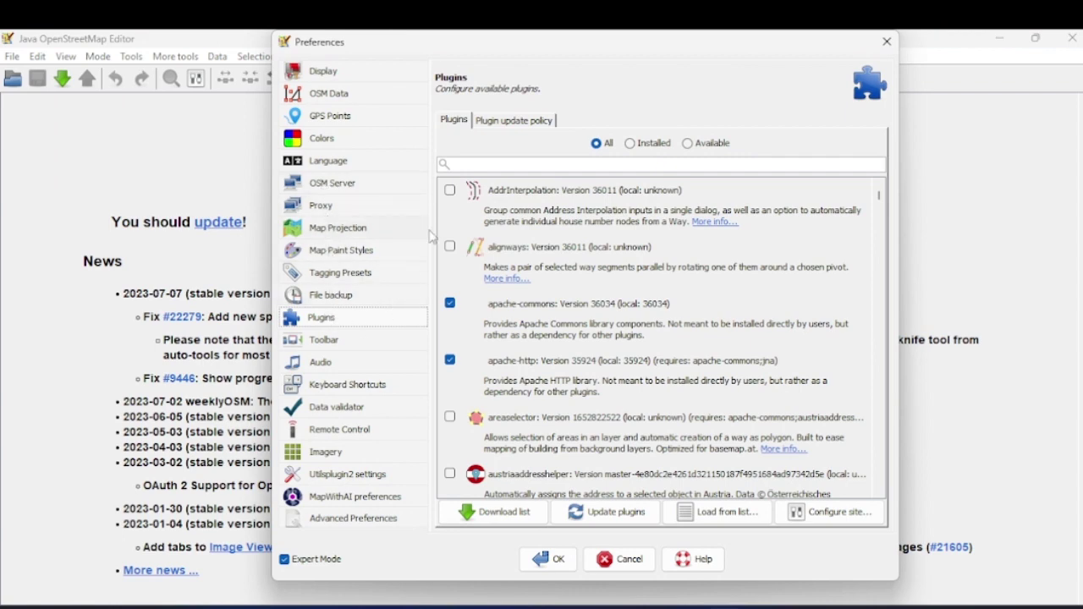
pyautogui.click(480, 166)
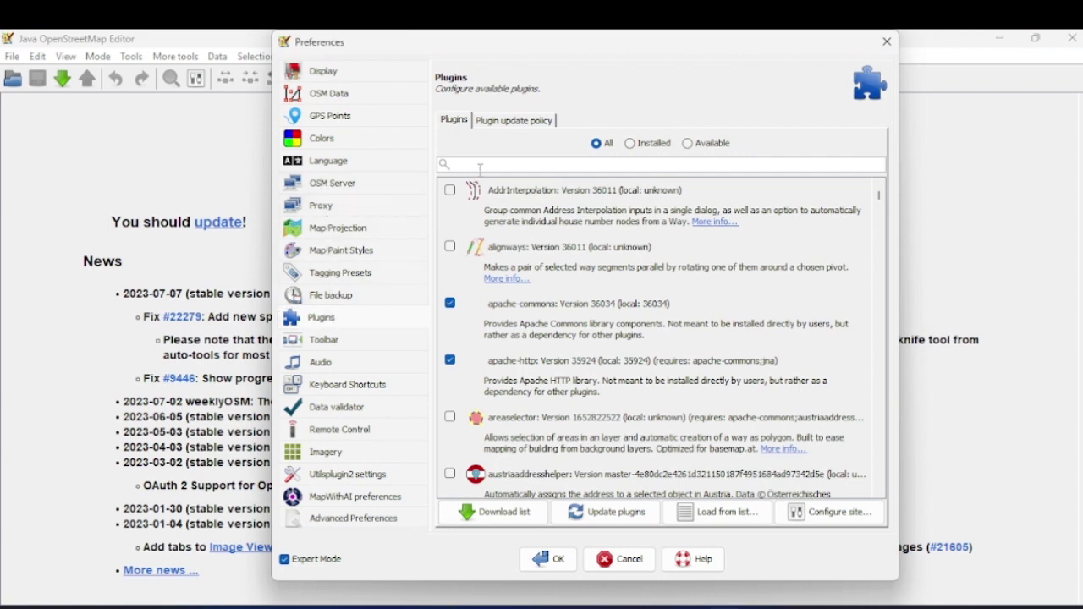
pyautogui.write('ma')
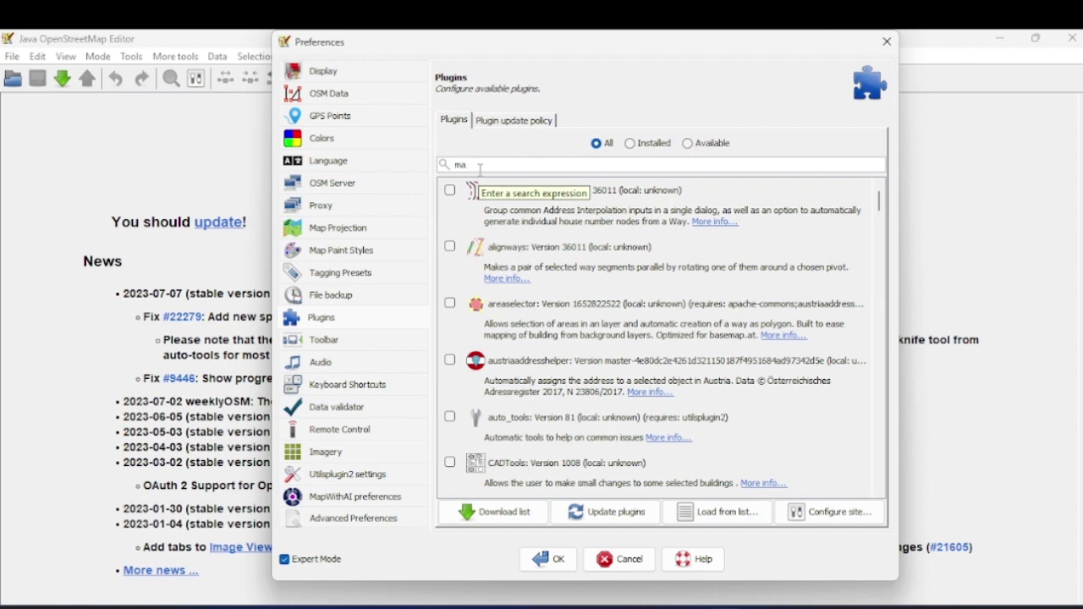
pyautogui.write('patho')
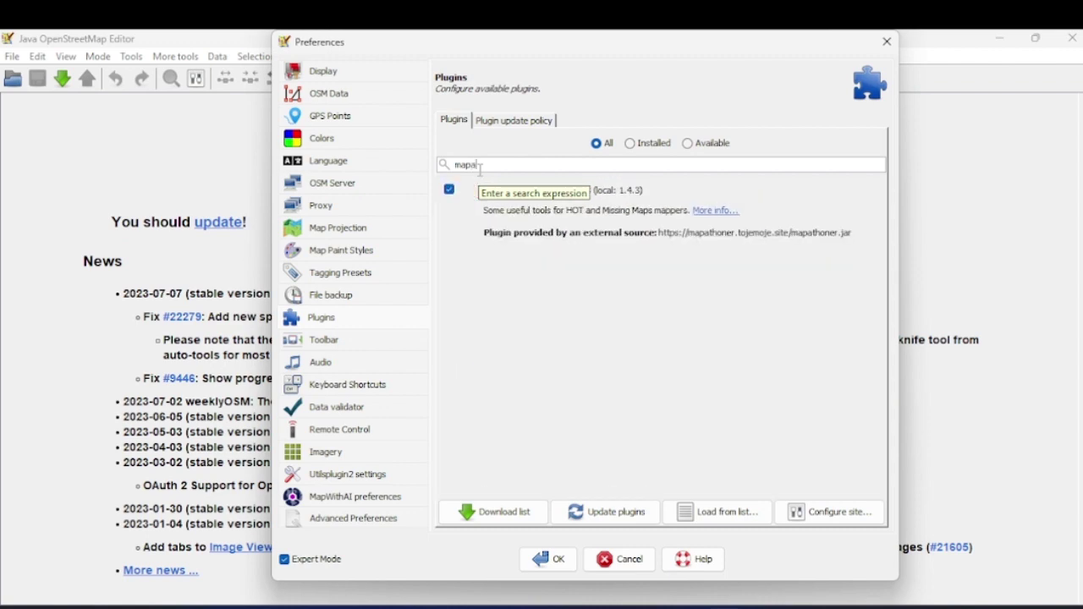
pyautogui.write('n')
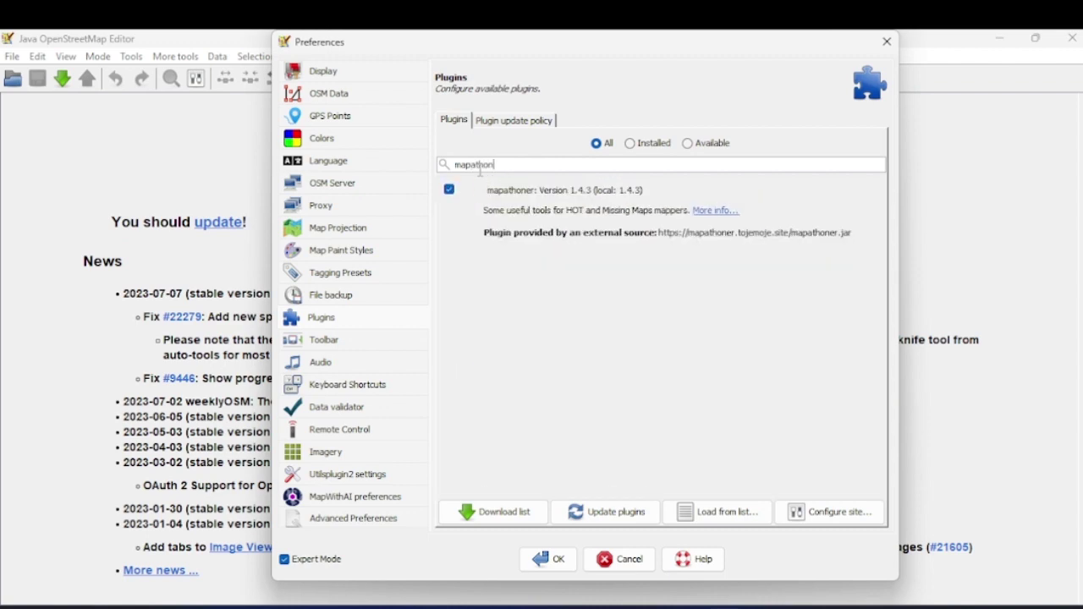
pyautogui.write('er')
# Make sure the mapathoner plugin is enabled and apply the preferences.
pyautogui.click(449, 191)
pyautogui.click(450, 191)
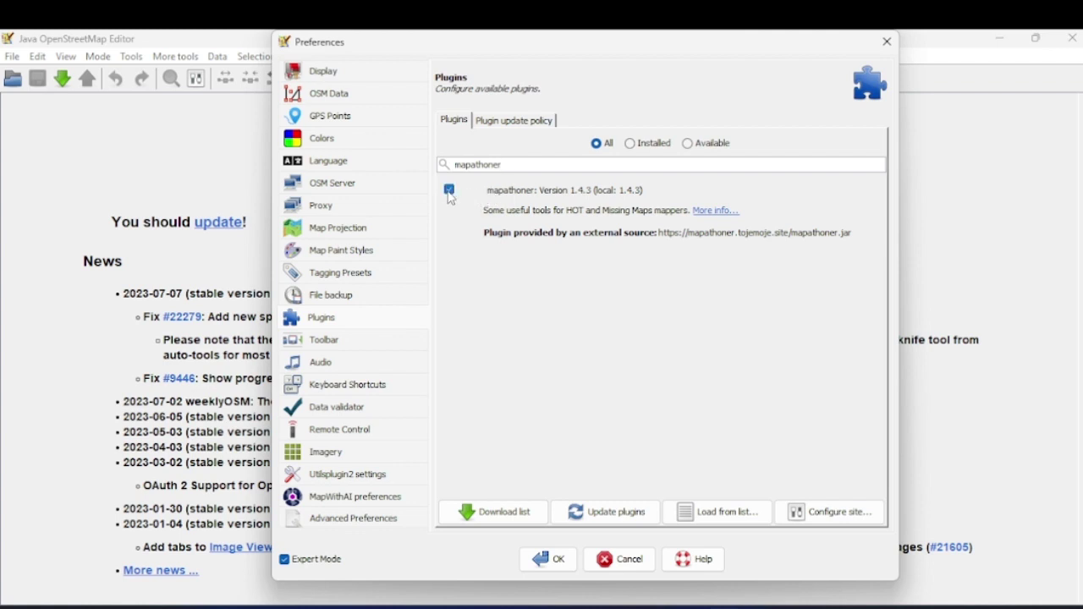
pyautogui.click(552, 566)
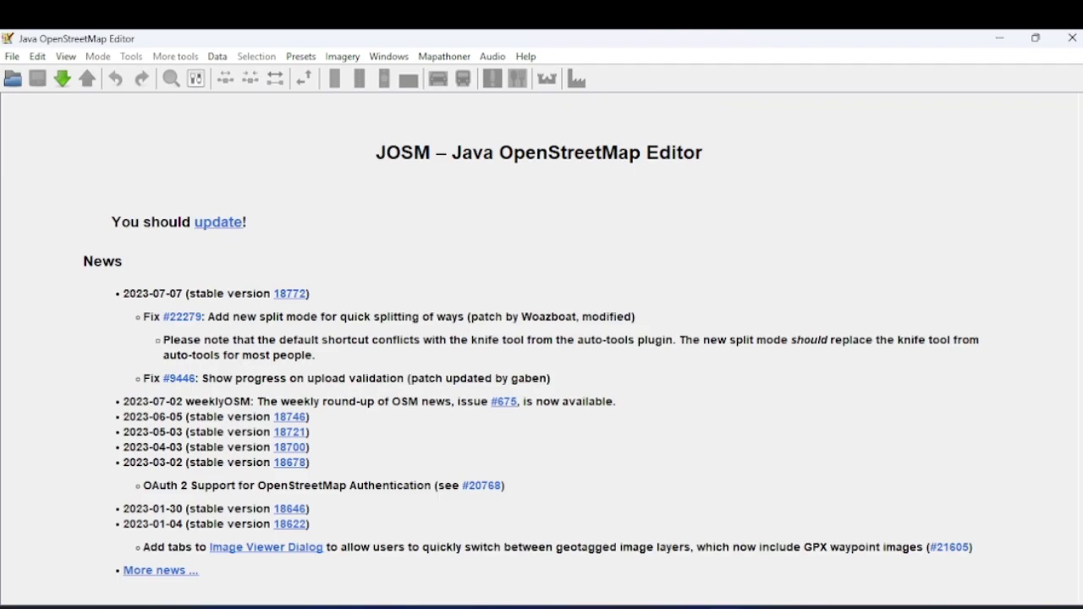
# Switch to project #14637 in the browser's Tasking Manager and select task #1109, which is available for mapping.
pyautogui.click(770, 607)
pyautogui.click(502, 39)
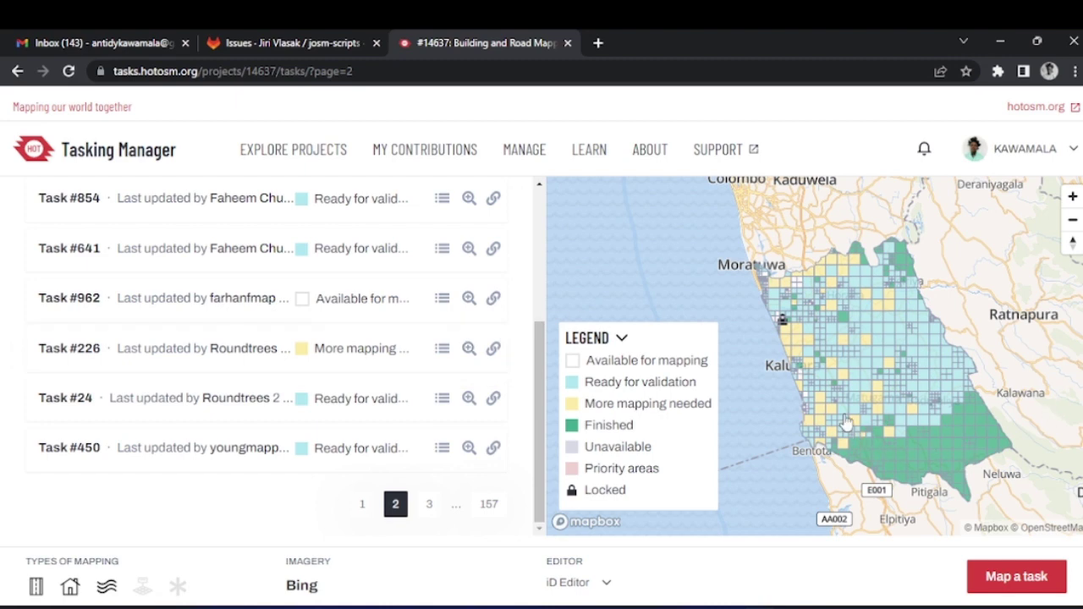
pyautogui.scroll(3, 806, 287)
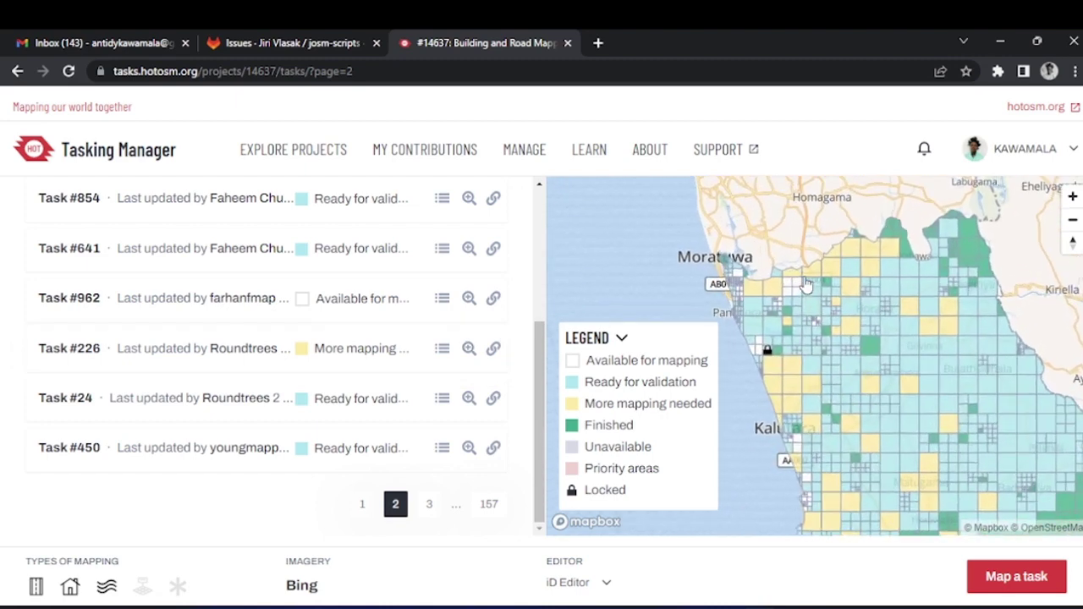
pyautogui.scroll(2, 805, 290)
pyautogui.scroll(2, 787, 301)
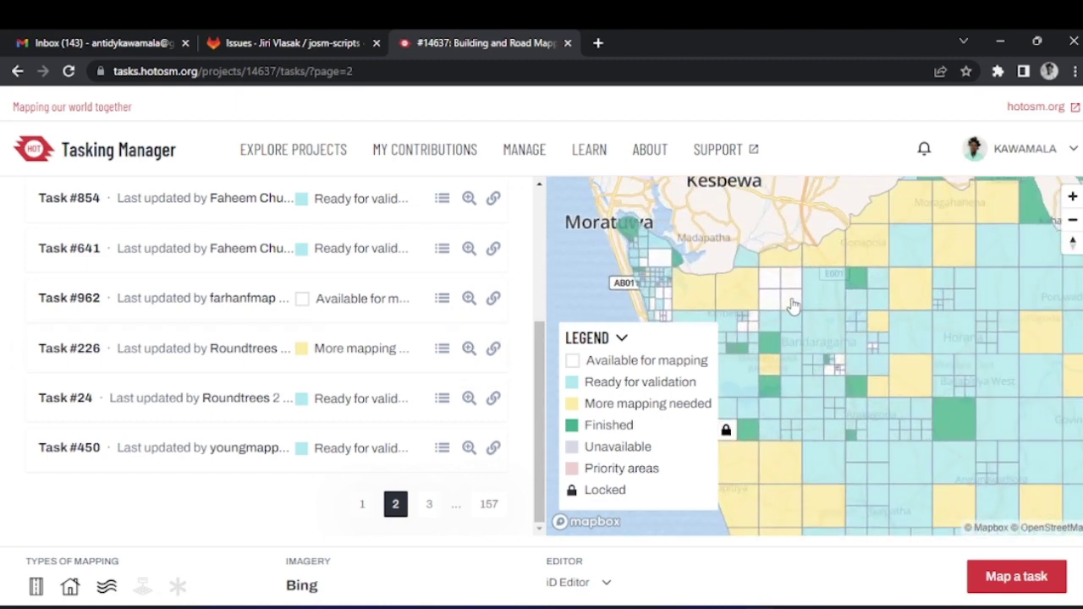
pyautogui.click(772, 286)
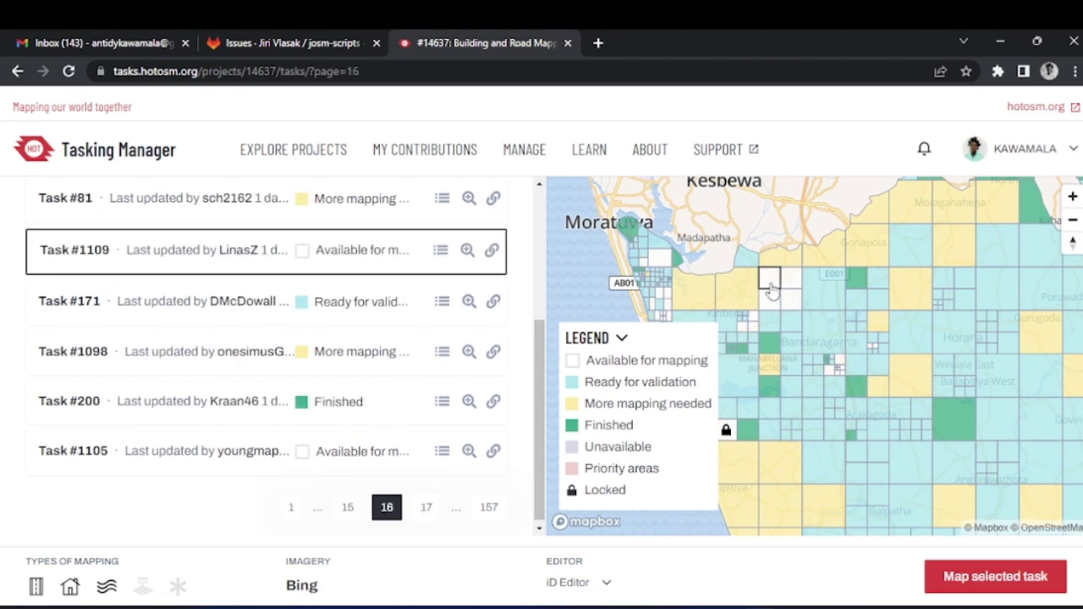
# Choose JOSM as the editor, start mapping the selected task and switch to JOSM.
pyautogui.click(604, 584)
pyautogui.click(597, 547)
pyautogui.click(988, 573)
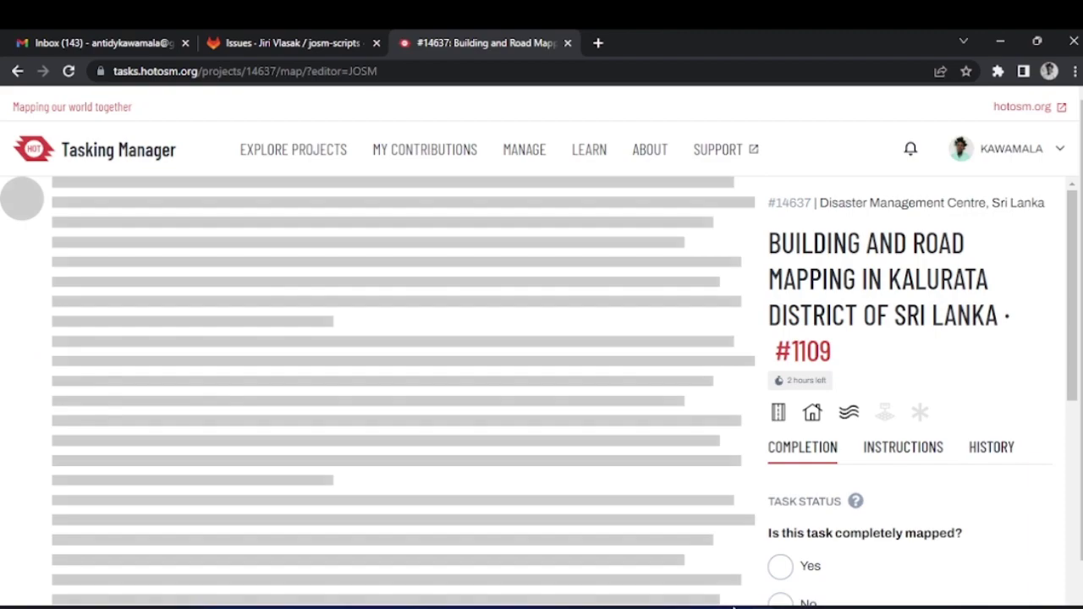
pyautogui.click(733, 606)
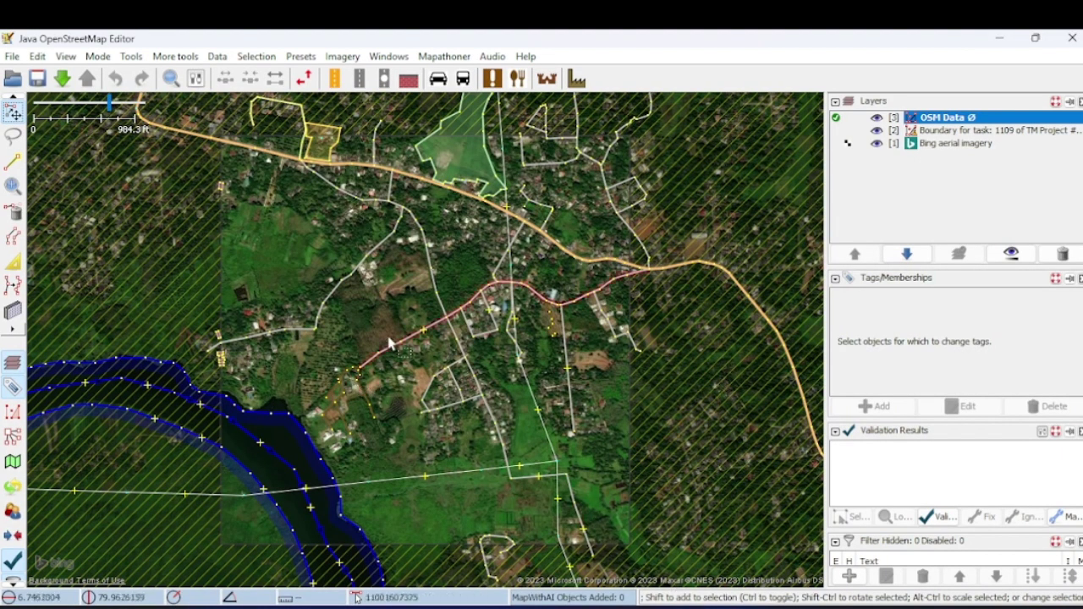
# Draw one continuous way marking three corners on each of three neighbouring buildings along the north side of the dirt path.
pyautogui.scroll(5, 454, 205)
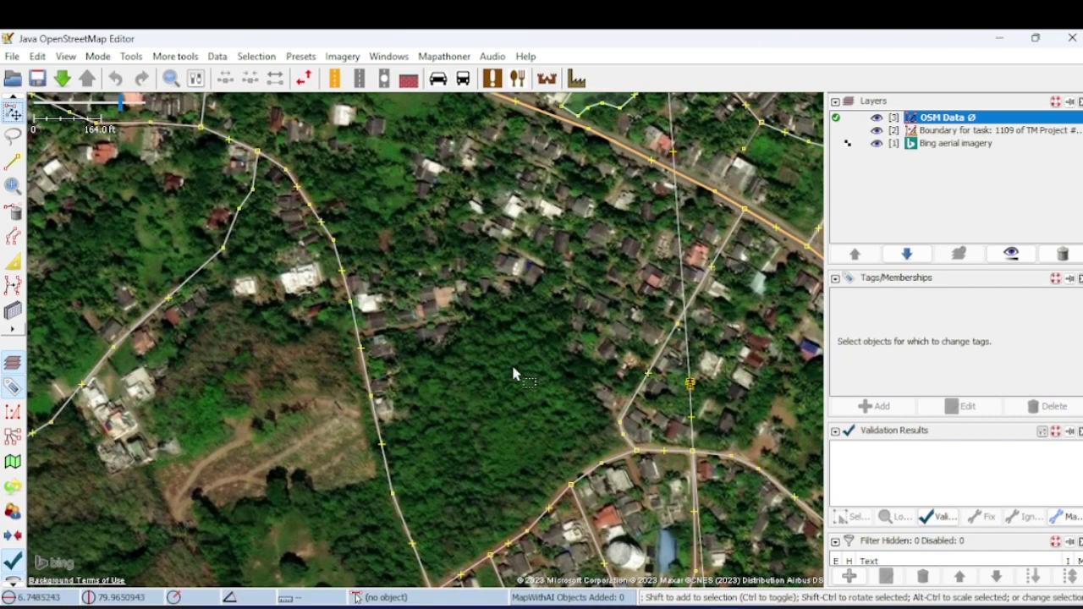
pyautogui.moveTo(531, 213); pyautogui.dragTo(467, 306)
pyautogui.scroll(-4, 467, 305)
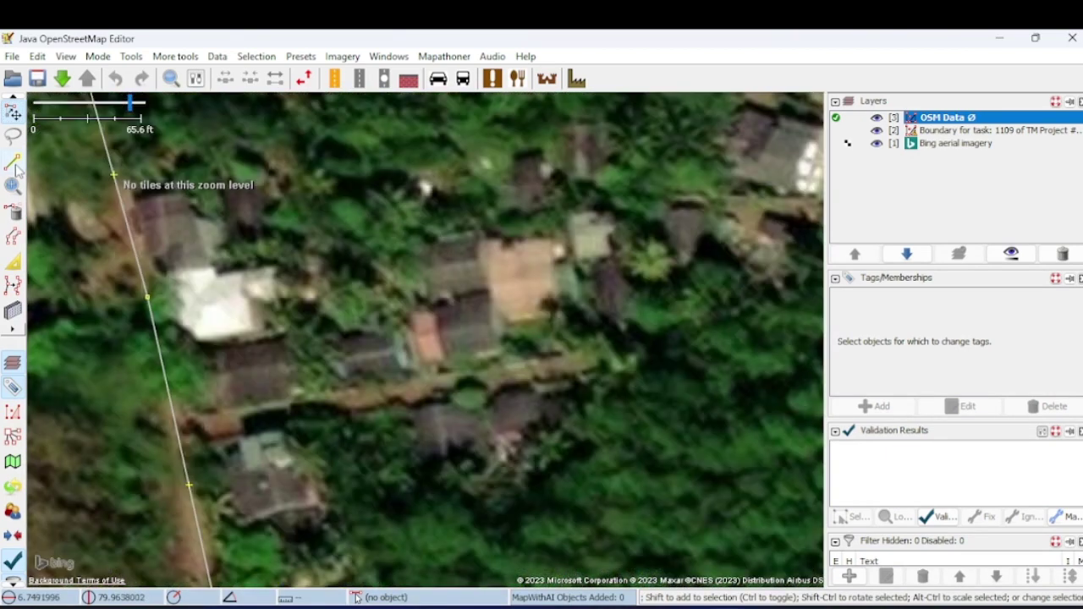
pyautogui.click(14, 163)
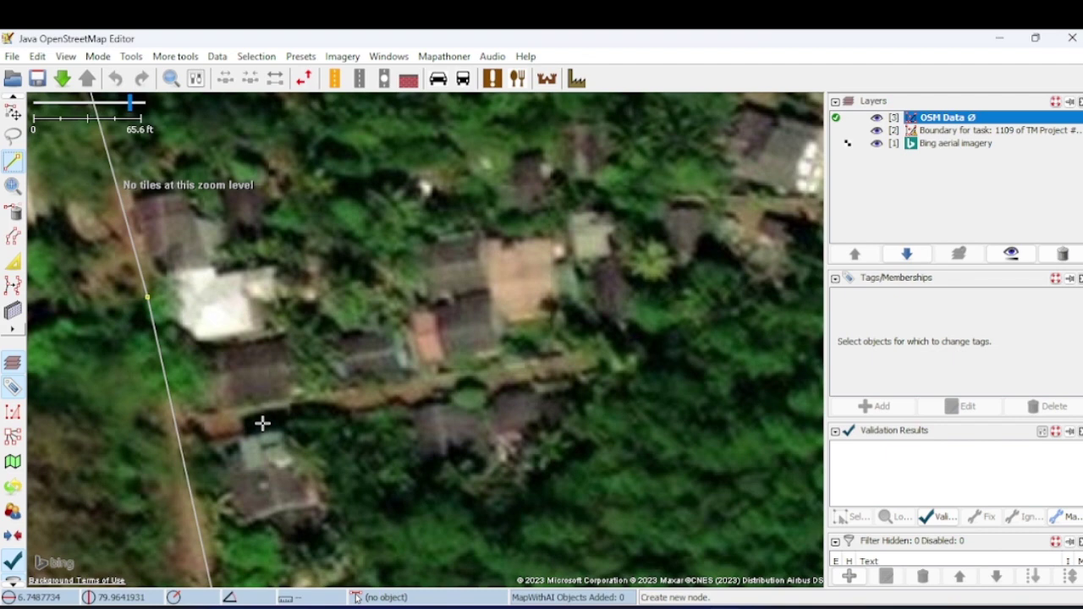
pyautogui.click(220, 358)
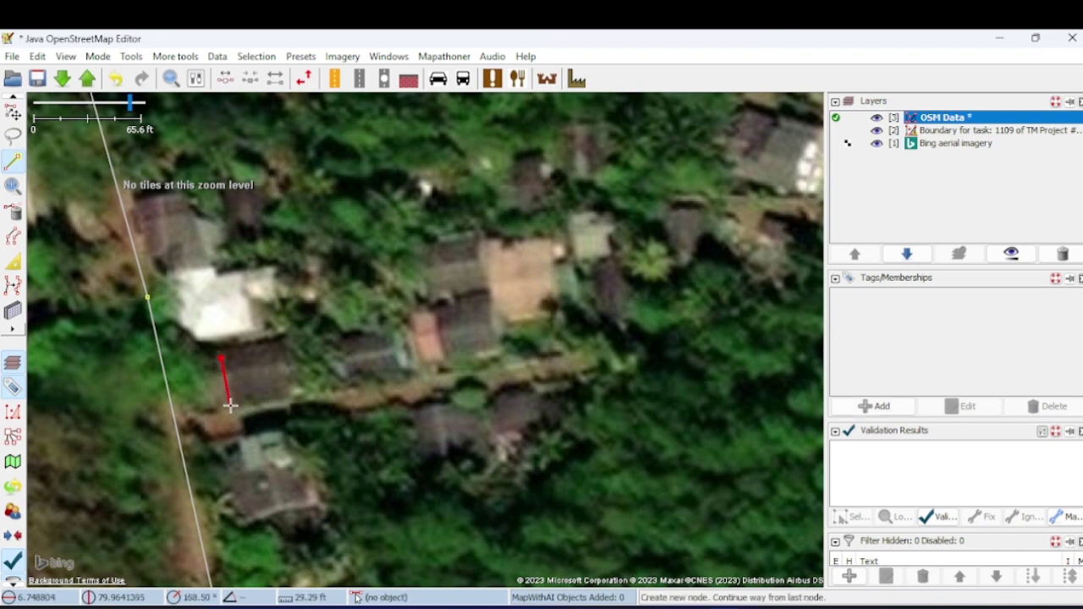
pyautogui.click(229, 404)
pyautogui.click(287, 397)
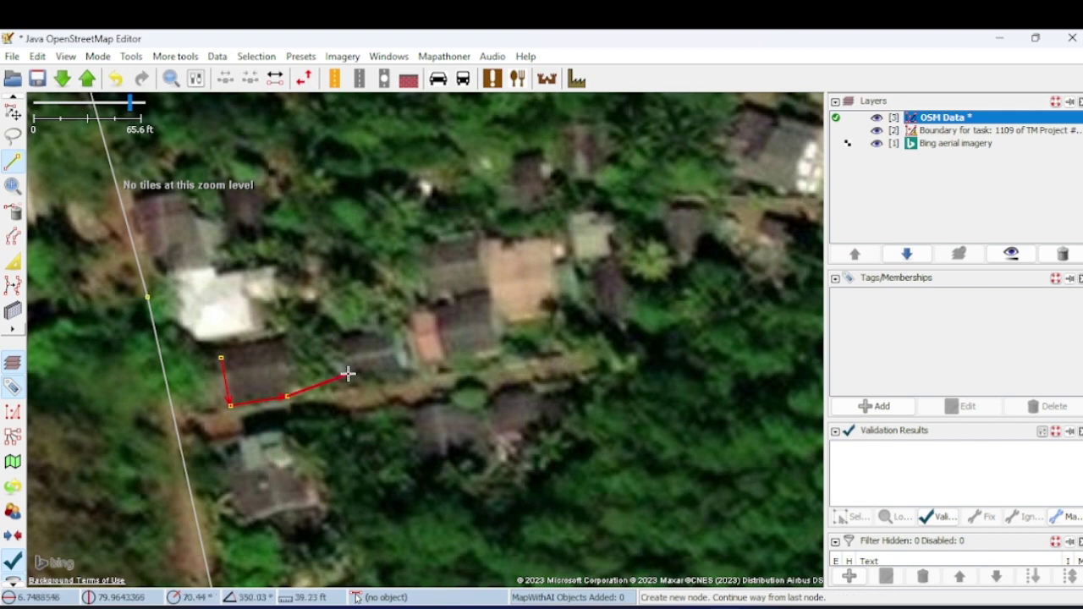
pyautogui.click(345, 344)
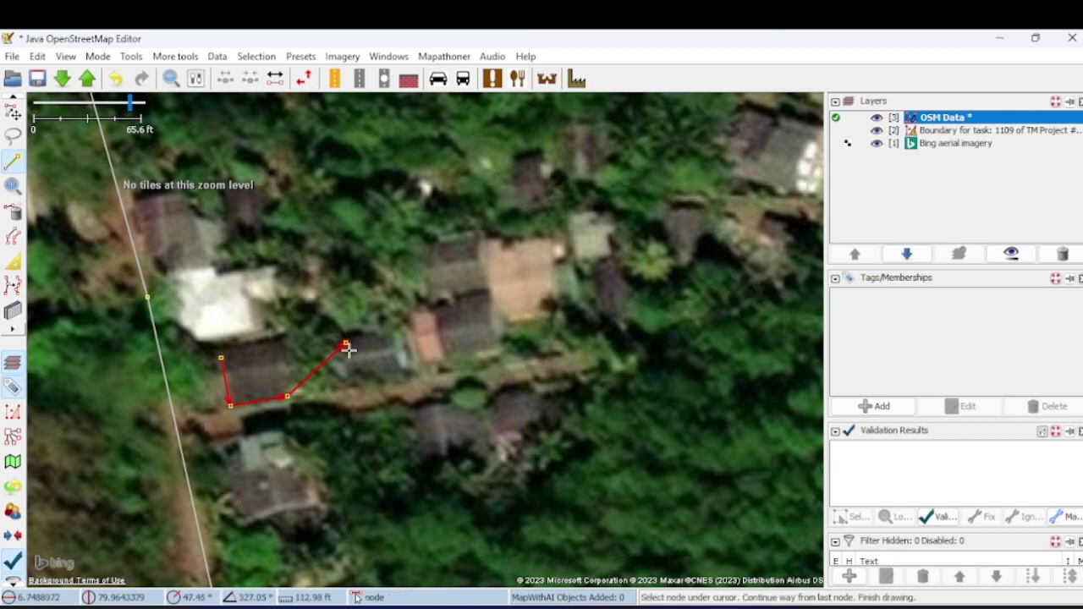
pyautogui.click(352, 379)
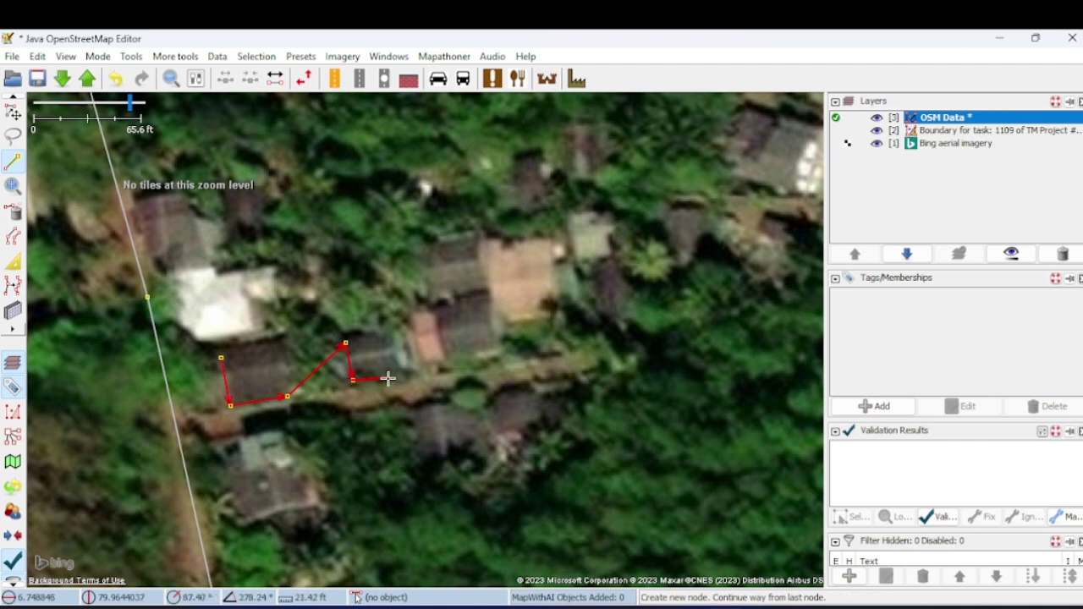
pyautogui.click(400, 368)
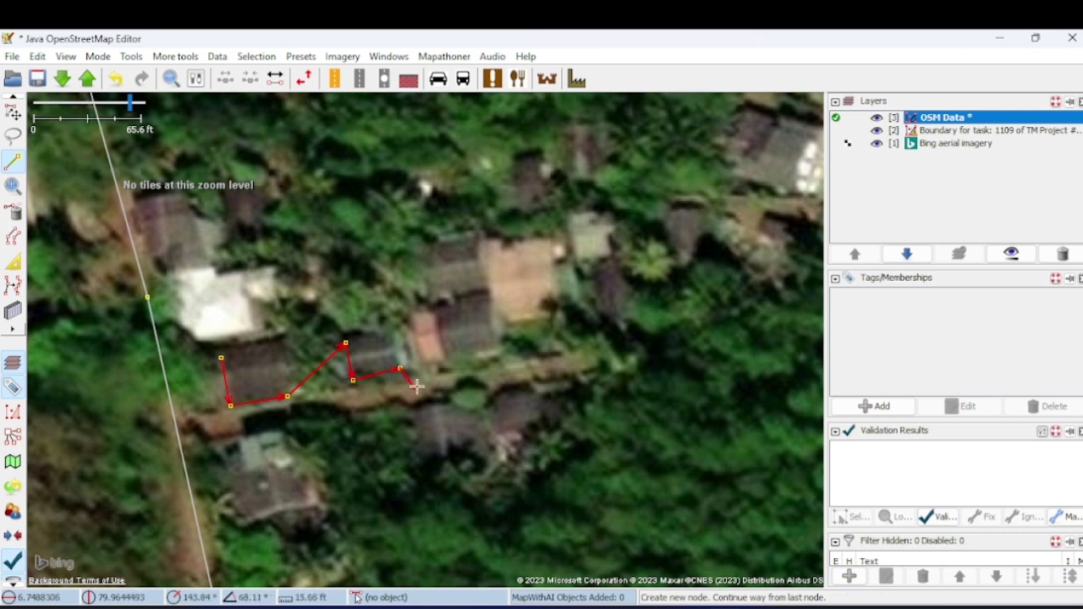
pyautogui.click(415, 319)
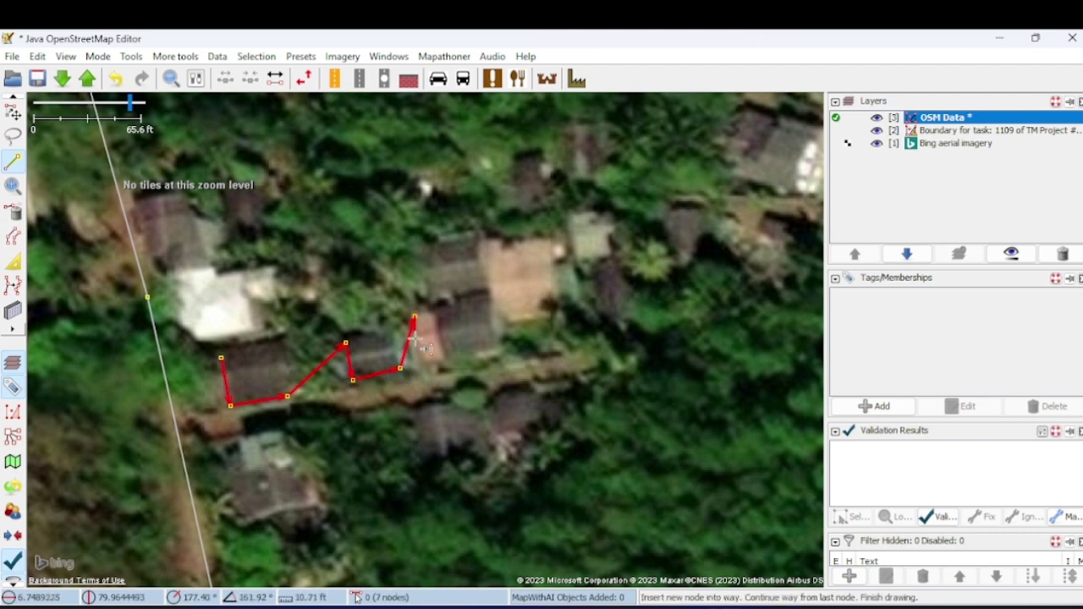
pyautogui.click(427, 369)
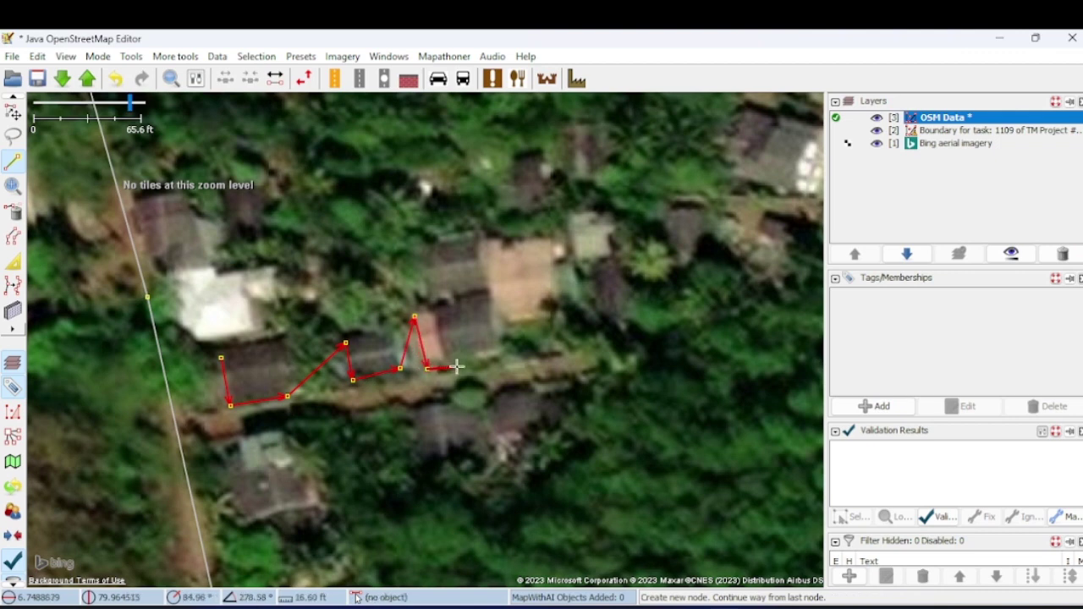
pyautogui.click(498, 349)
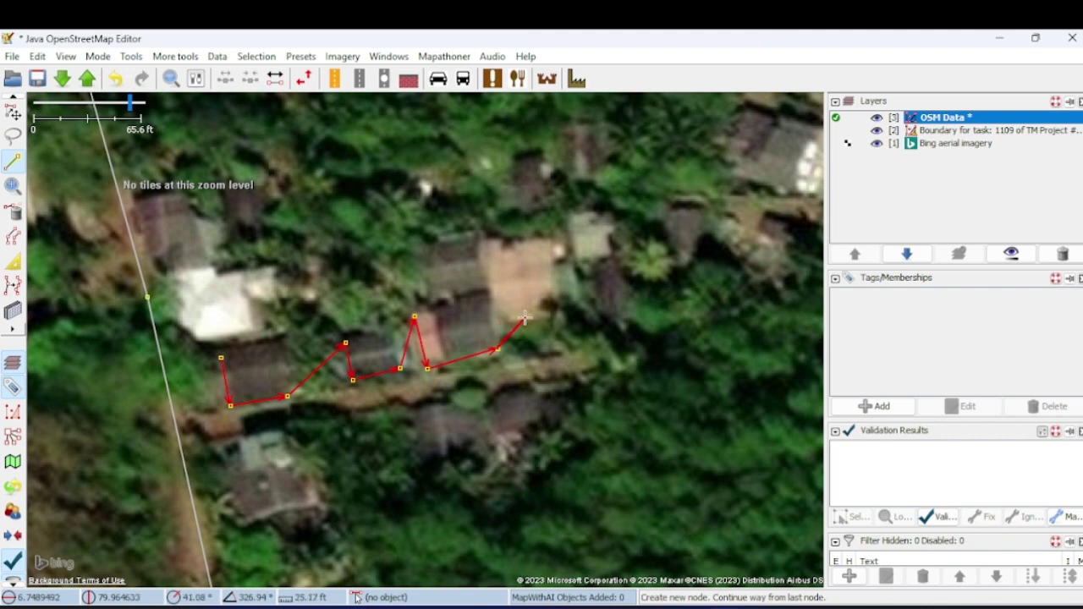
# Convert the drawn way into separate rectangular buildings with Mapathoner's Batch Orthogonal Building.
pyautogui.click(454, 56)
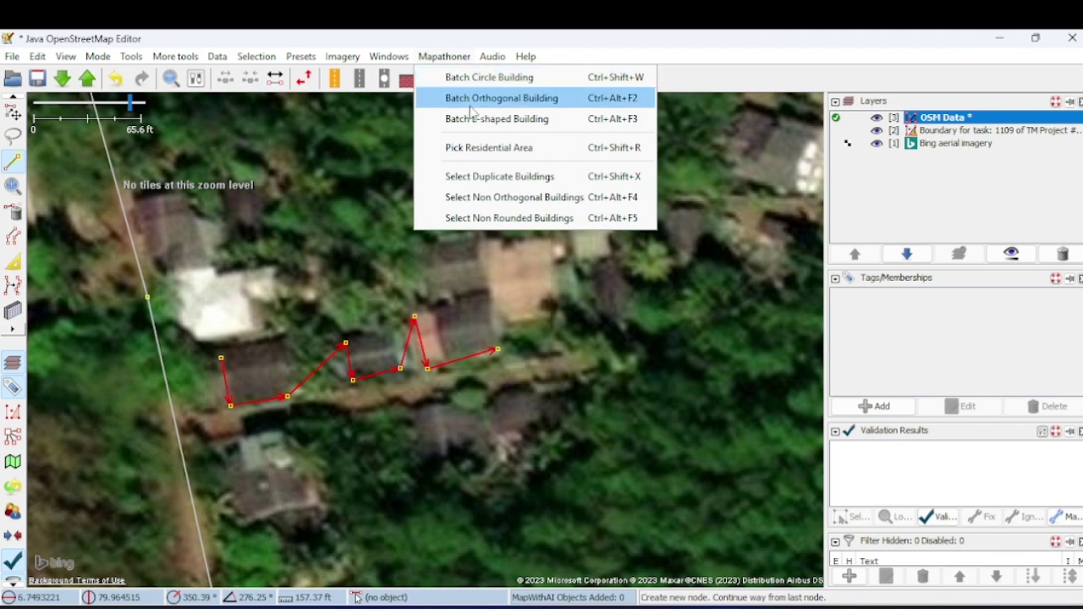
pyautogui.click(499, 98)
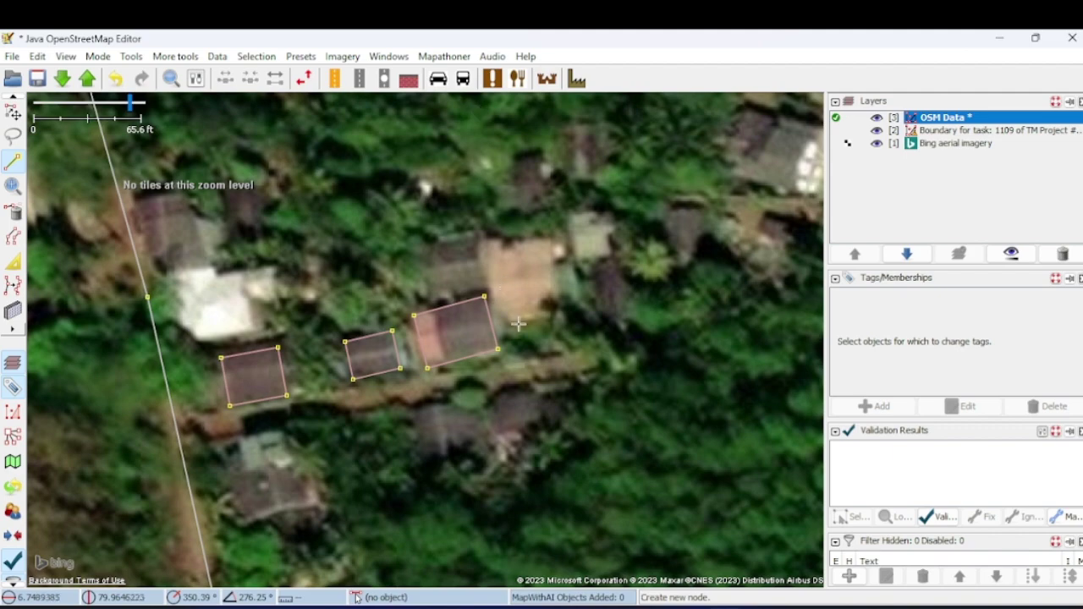
# Look over the imagery around the three mapped rectangular buildings and inspect the unmapped houses east of the forest.
pyautogui.scroll(-2, 518, 324)
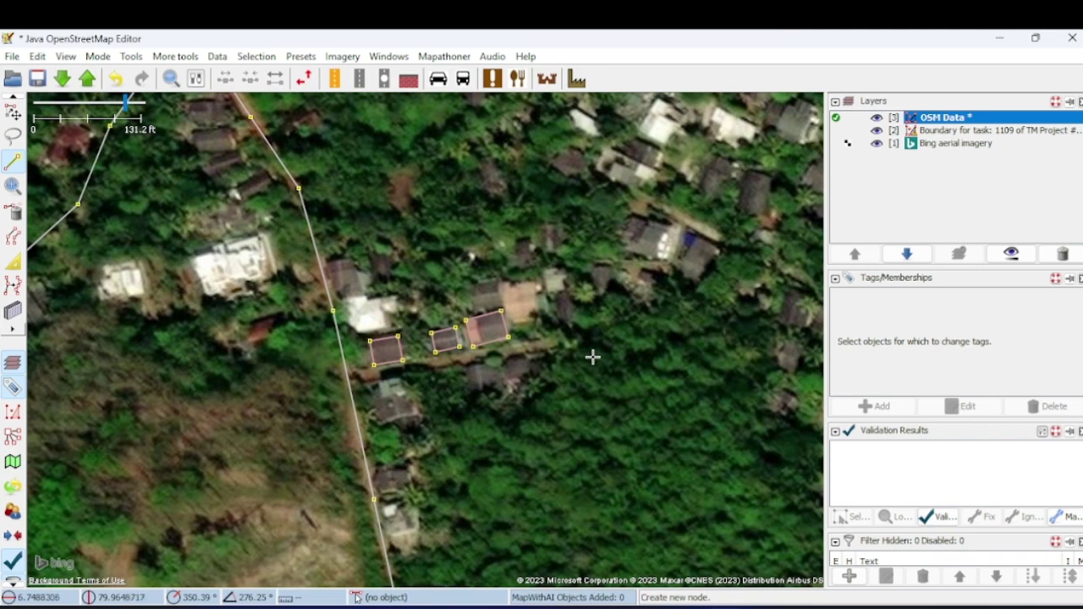
pyautogui.scroll(-2, 593, 357)
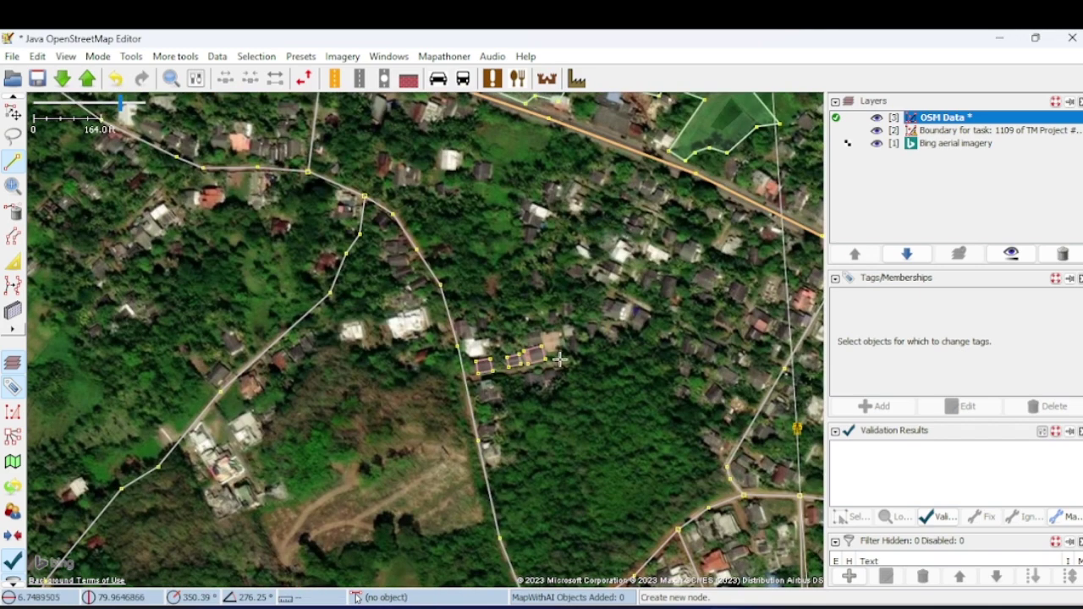
pyautogui.scroll(2, 511, 451)
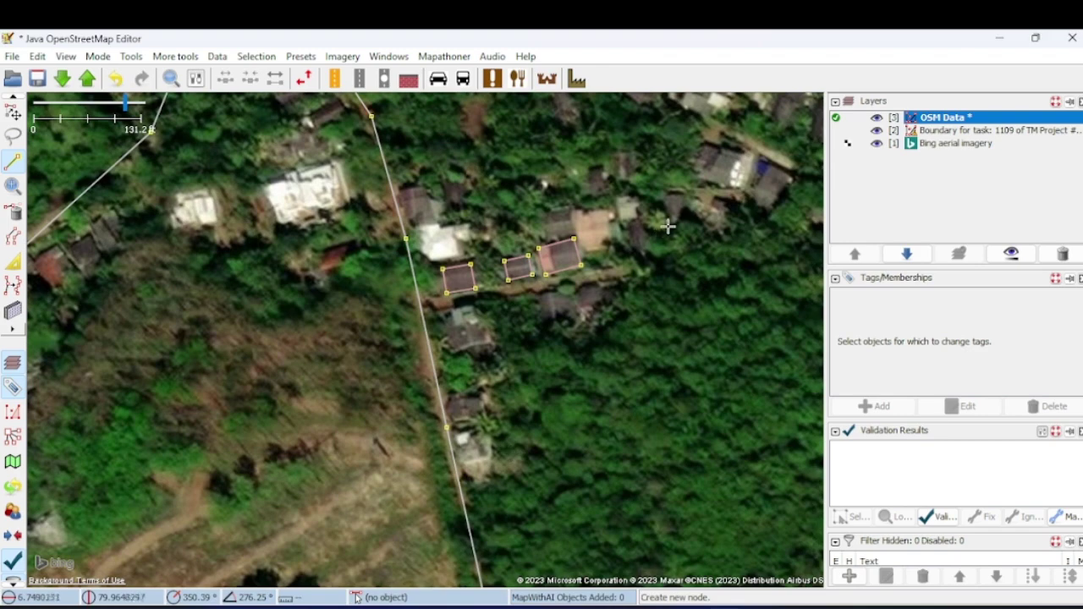
pyautogui.scroll(-2, 332, 406)
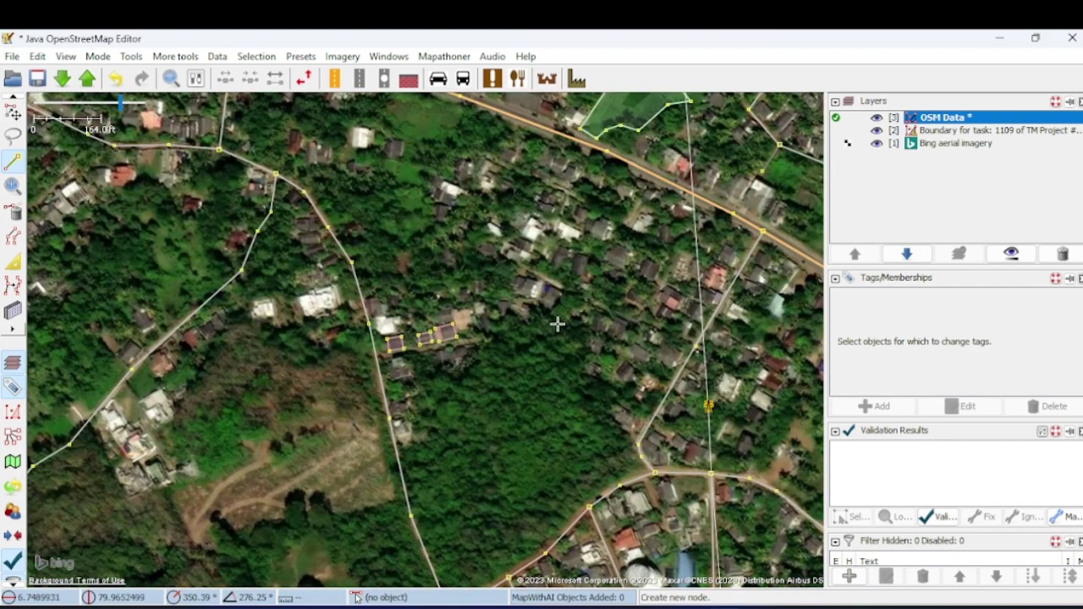
pyautogui.scroll(2, 546, 280)
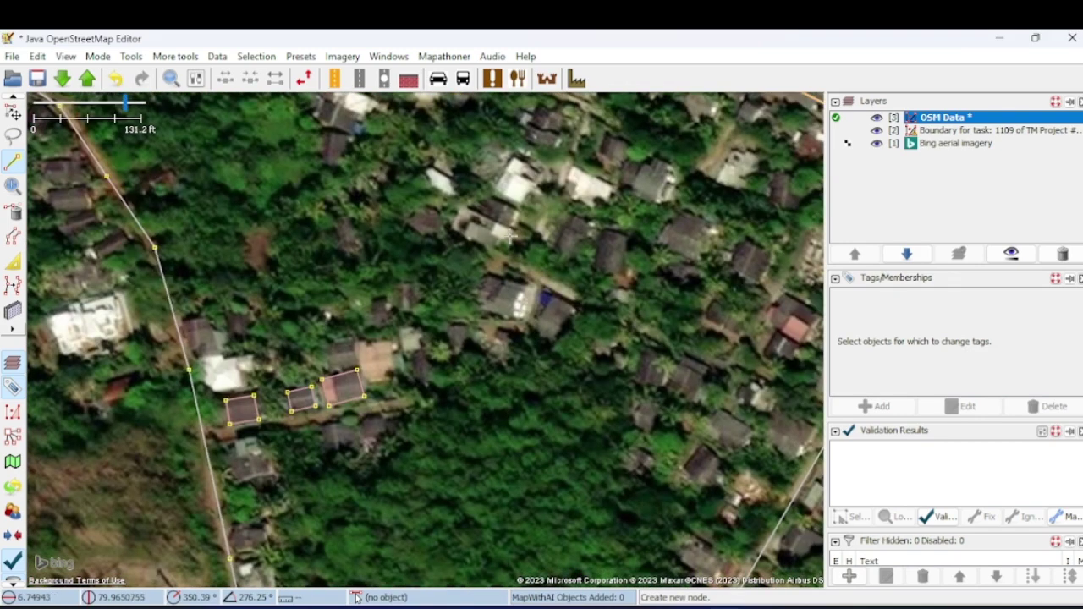
pyautogui.scroll(3, 499, 244)
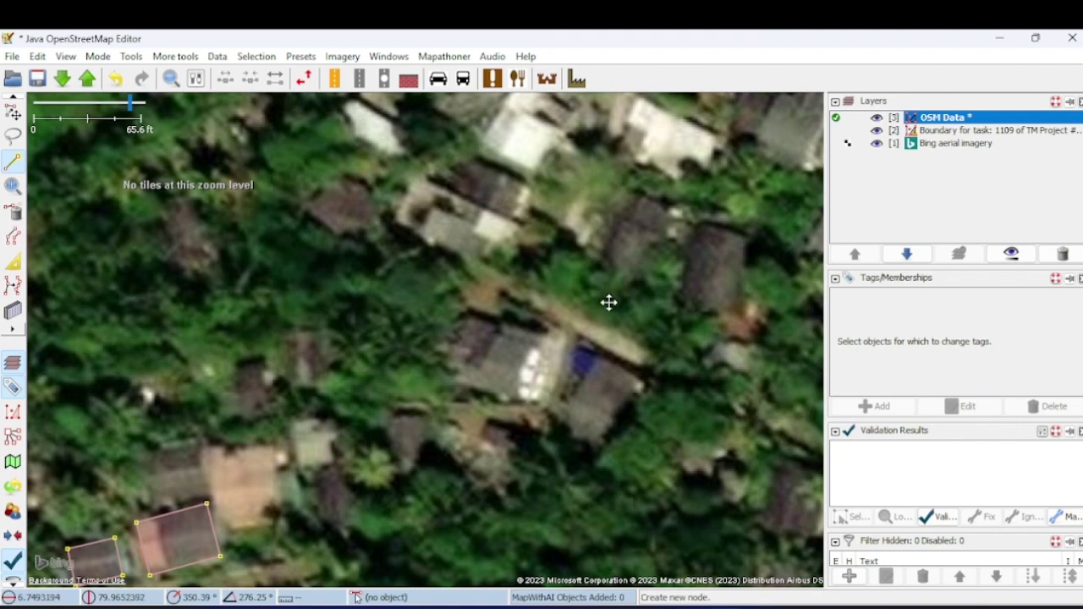
pyautogui.moveTo(610, 302); pyautogui.dragTo(190, 300)
pyautogui.moveTo(358, 474); pyautogui.dragTo(477, 266)
pyautogui.moveTo(635, 397); pyautogui.dragTo(563, 352)
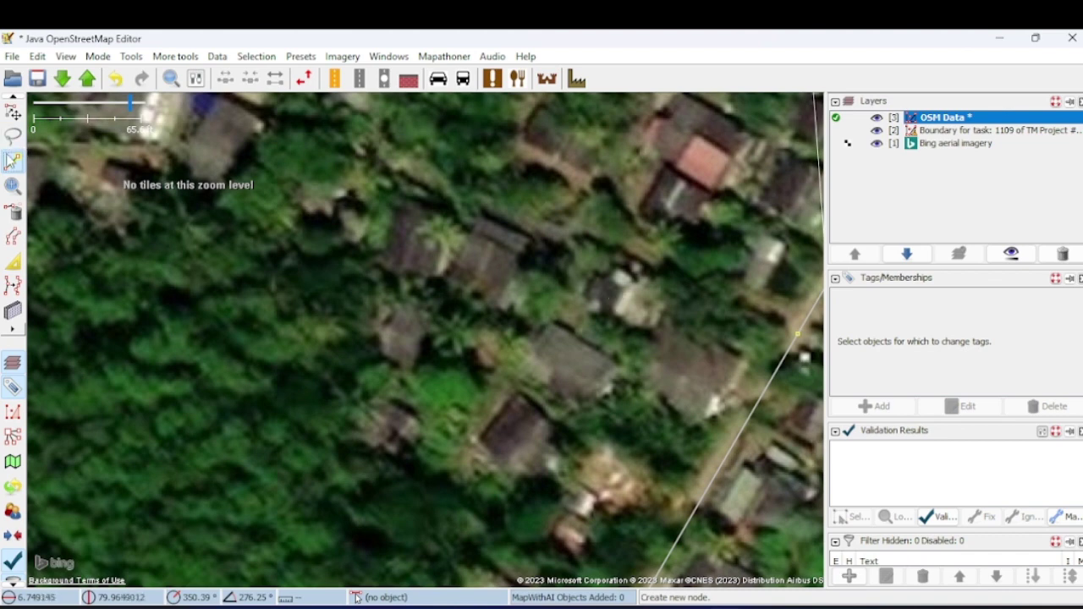
# Draw one continuous way marking a diameter on each of three houses between the forest and the road, and convert it with Batch Circle Building.
pyautogui.click(12, 161)
pyautogui.click(416, 206)
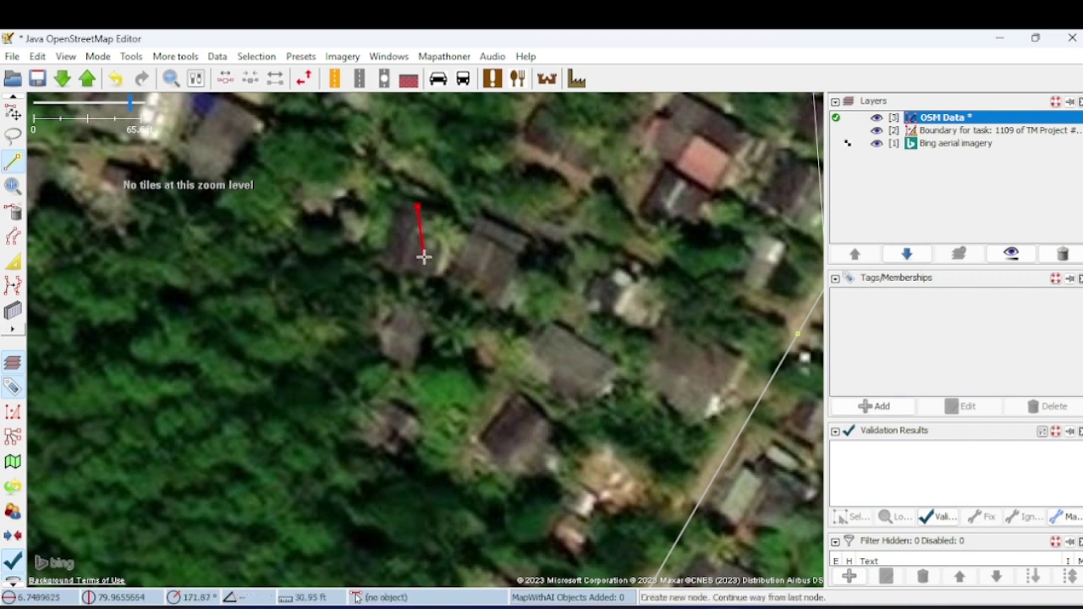
pyautogui.click(420, 272)
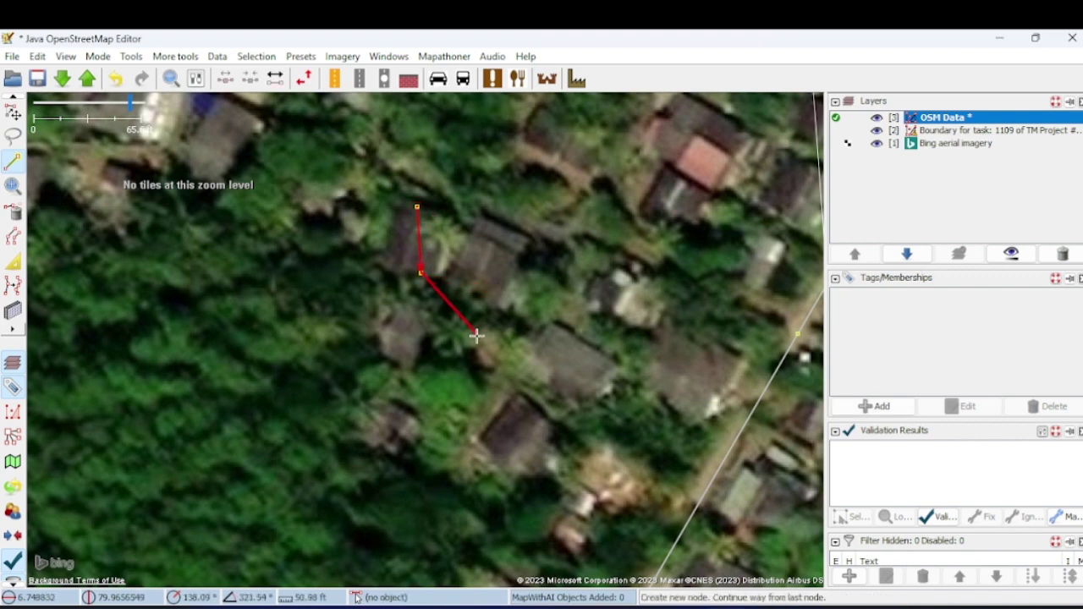
pyautogui.click(501, 226)
pyautogui.click(484, 297)
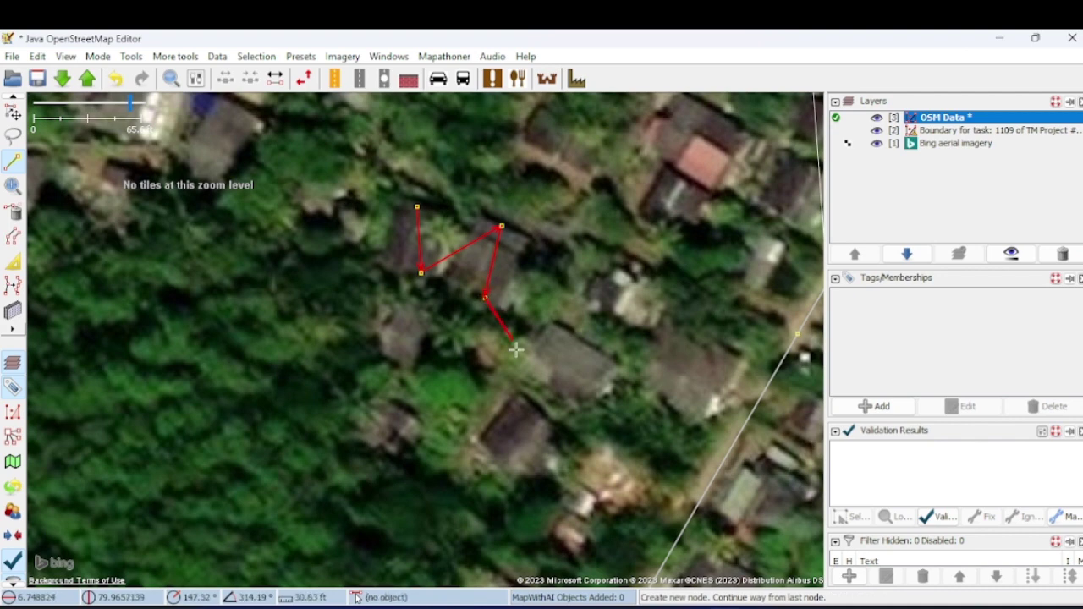
pyautogui.click(572, 334)
pyautogui.click(582, 395)
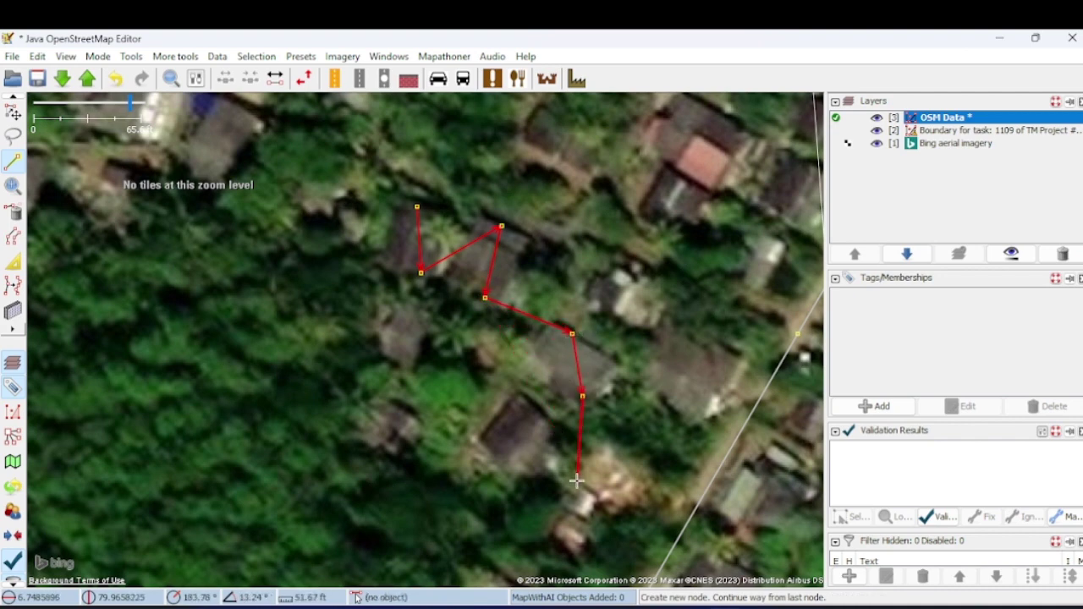
pyautogui.click(439, 56)
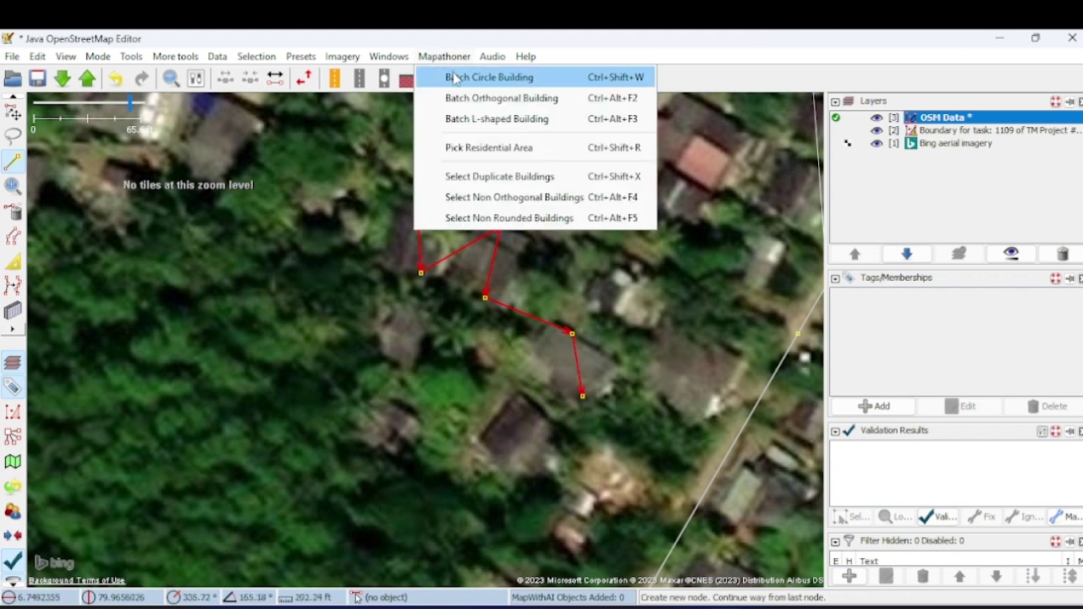
pyautogui.click(455, 77)
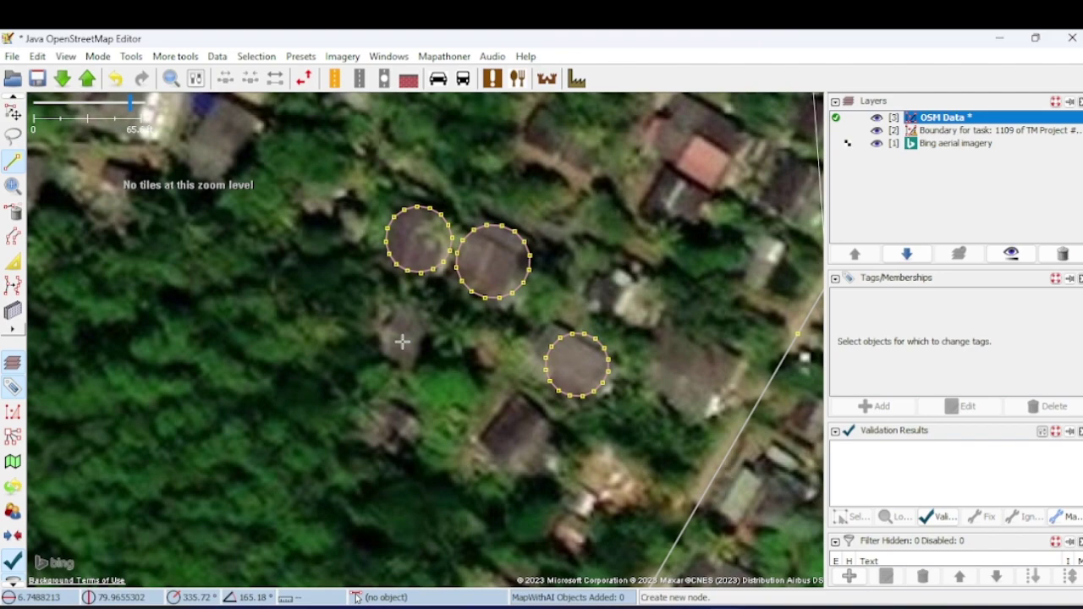
# Start a way with four nodes marking the corners of the white-roofed building west of the bare brown plot.
pyautogui.scroll(-4, 402, 342)
pyautogui.moveTo(60, 465); pyautogui.dragTo(345, 327)
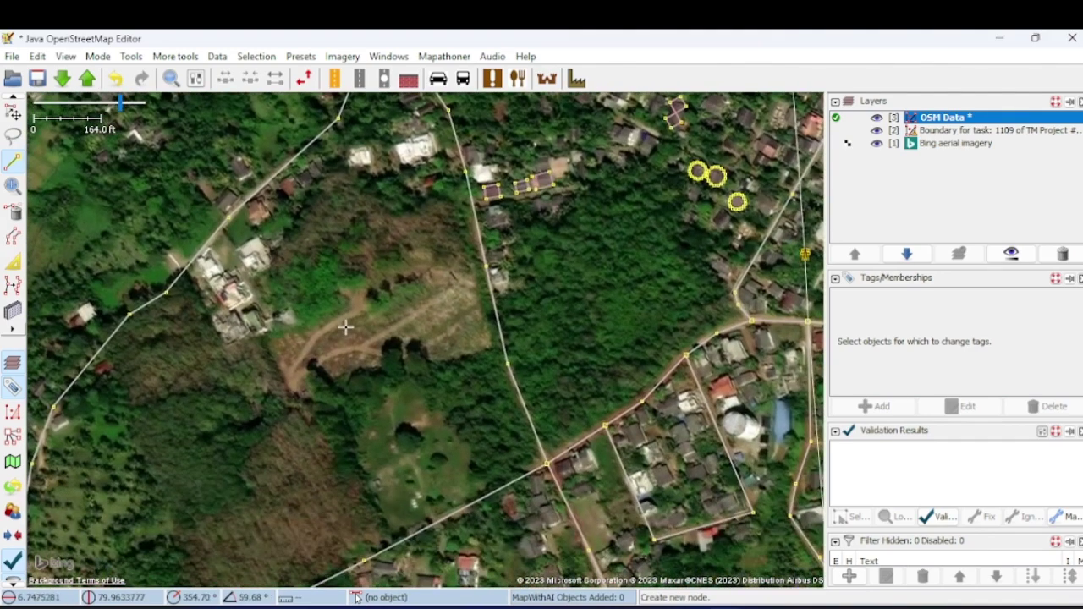
pyautogui.moveTo(440, 455); pyautogui.dragTo(432, 316)
pyautogui.moveTo(421, 526); pyautogui.dragTo(446, 393)
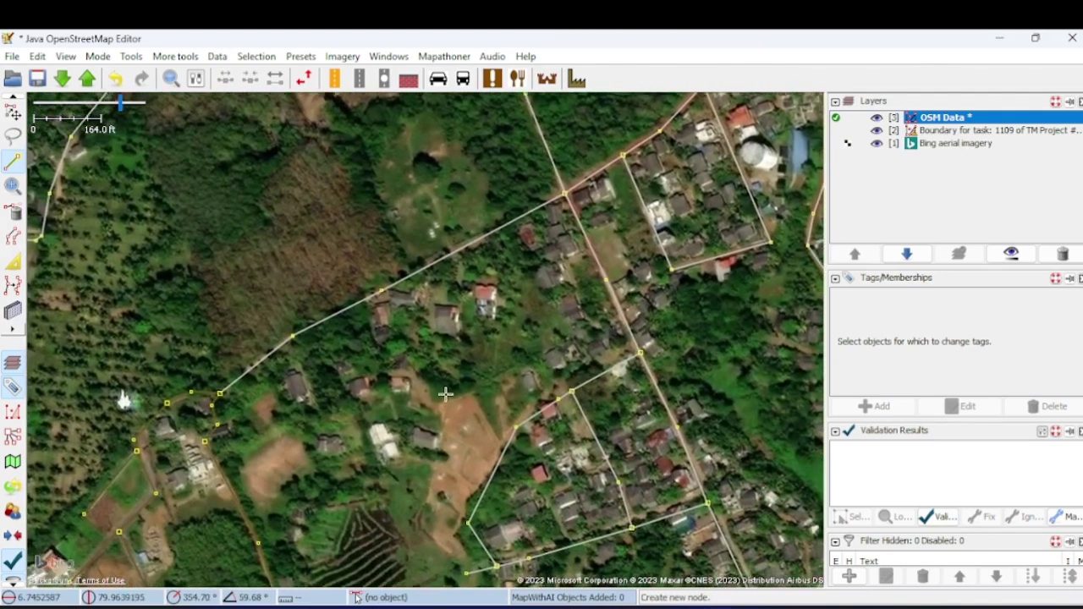
pyautogui.scroll(1, 446, 394)
pyautogui.scroll(1, 414, 452)
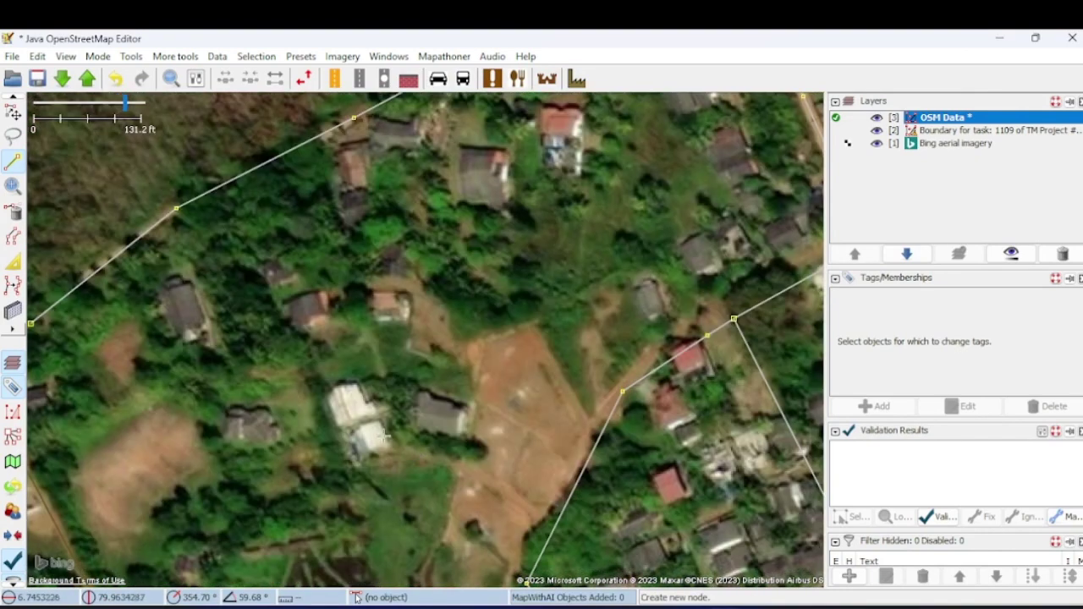
pyautogui.scroll(1, 342, 417)
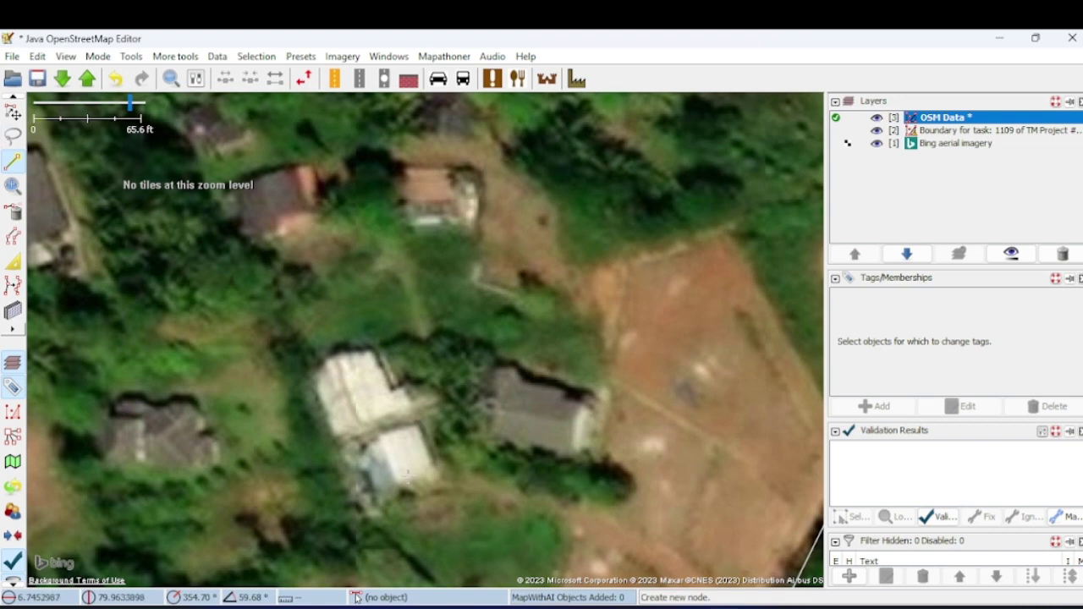
pyautogui.click(403, 391)
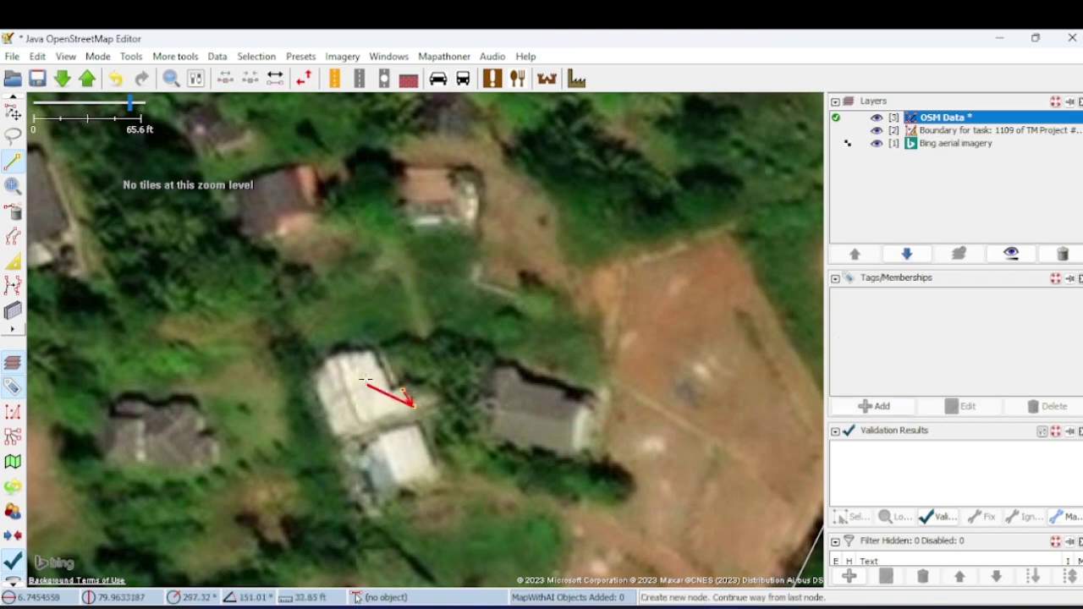
pyautogui.click(370, 349)
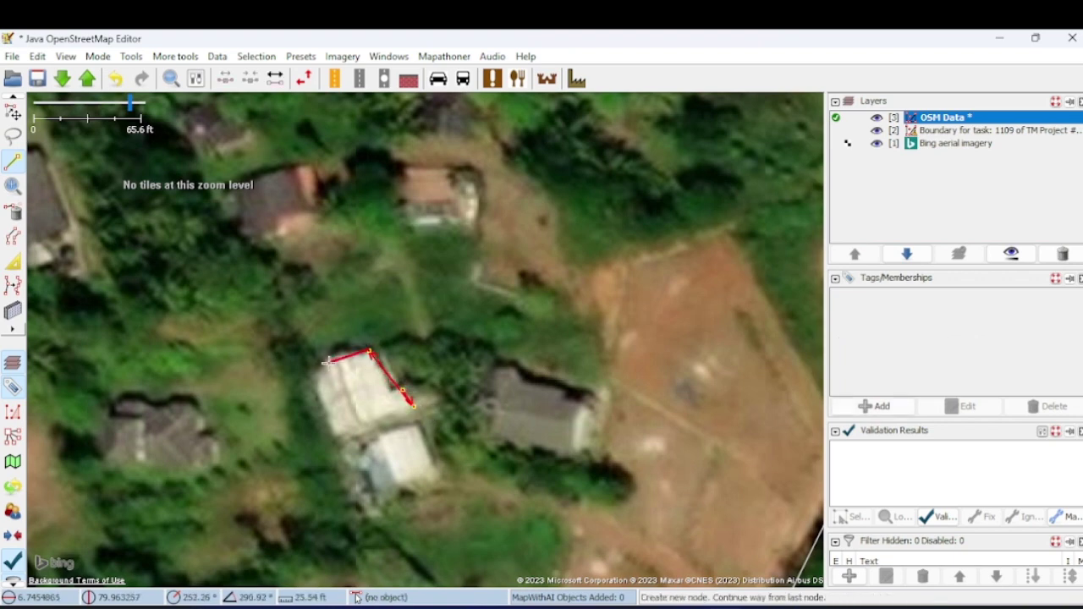
pyautogui.click(329, 362)
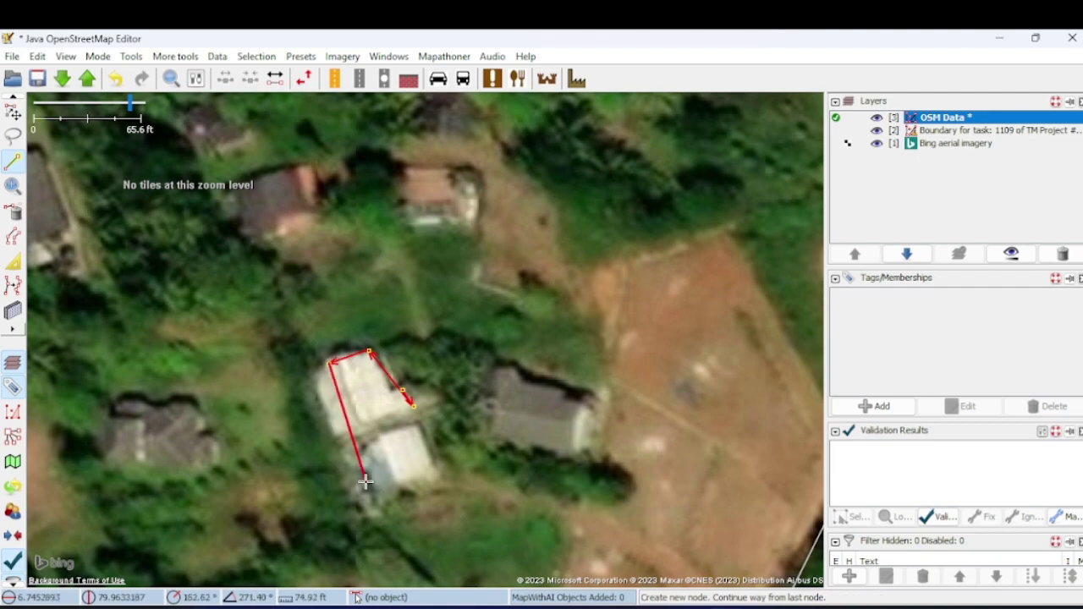
# Continue the way with four corner nodes on the grey-roofed building beside the road and convert both with Batch L-shaped Building.
pyautogui.moveTo(366, 482); pyautogui.dragTo(273, 205)
pyautogui.scroll(-2, 321, 376)
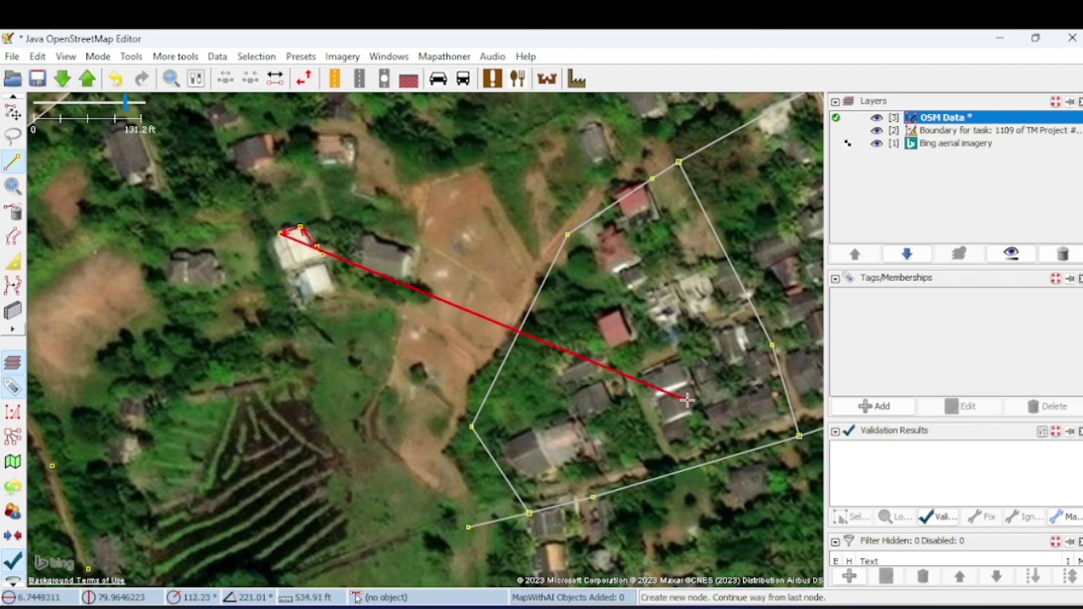
pyautogui.moveTo(526, 224)
pyautogui.mouseDown()
pyautogui.moveTo(532, 234)
pyautogui.moveTo(407, 499)
pyautogui.mouseUp()
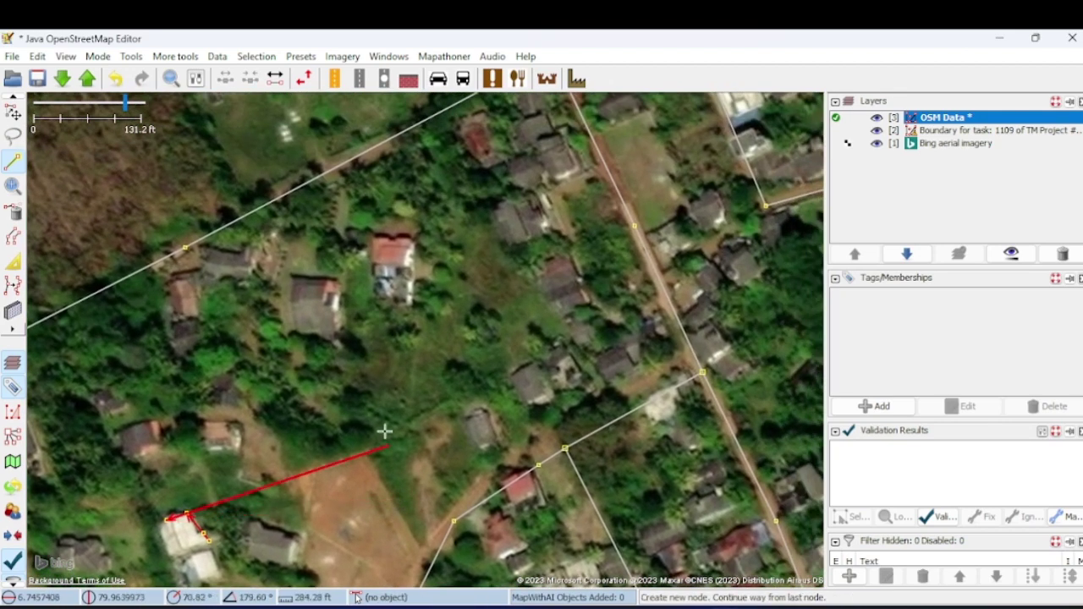
pyautogui.scroll(2, 217, 253)
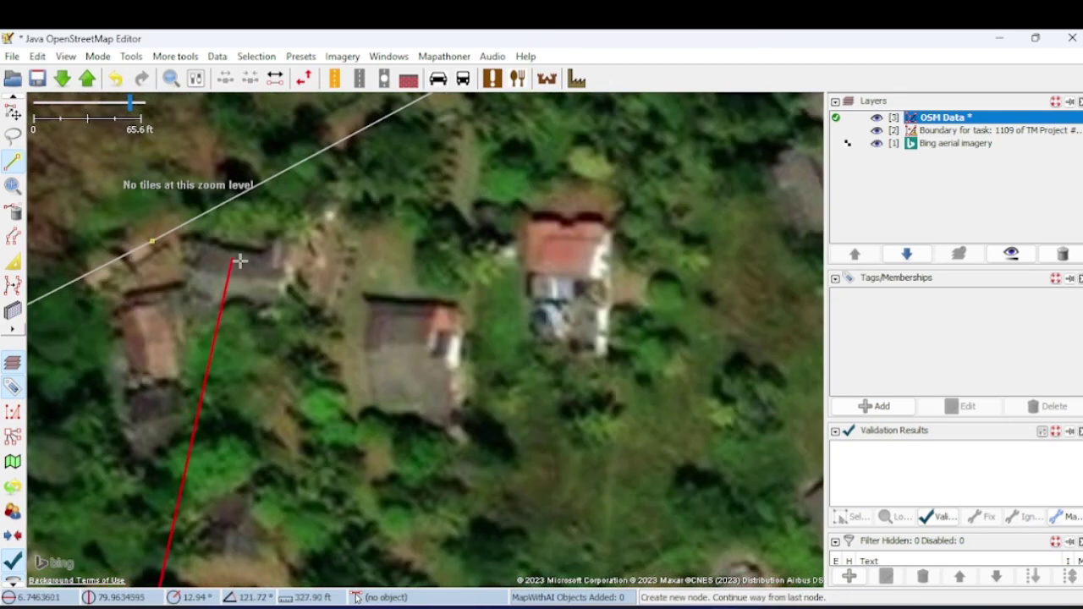
pyautogui.click(205, 243)
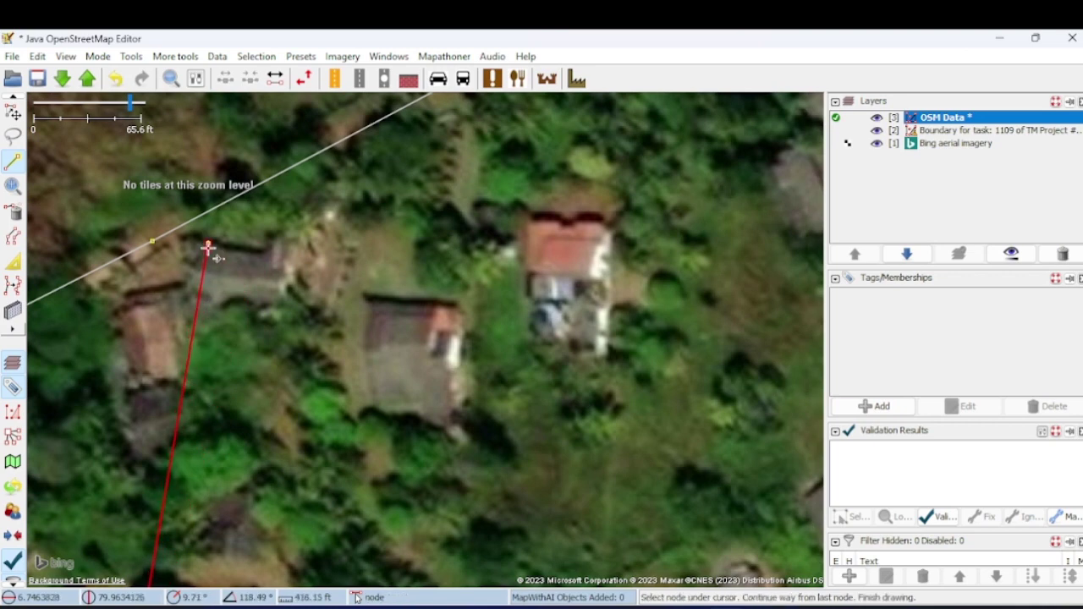
pyautogui.click(187, 292)
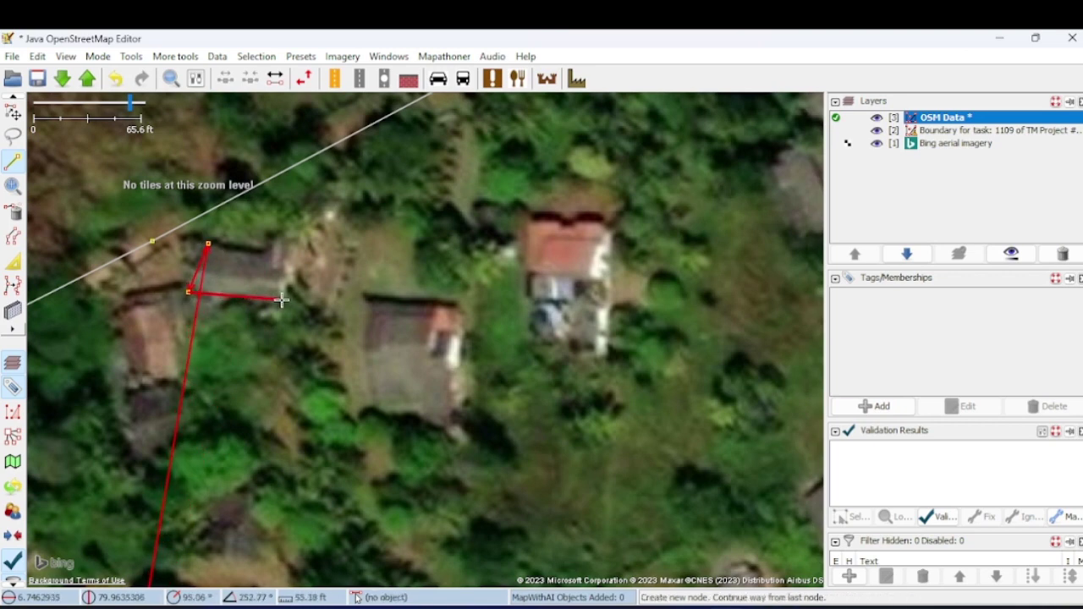
pyautogui.click(307, 244)
pyautogui.click(277, 239)
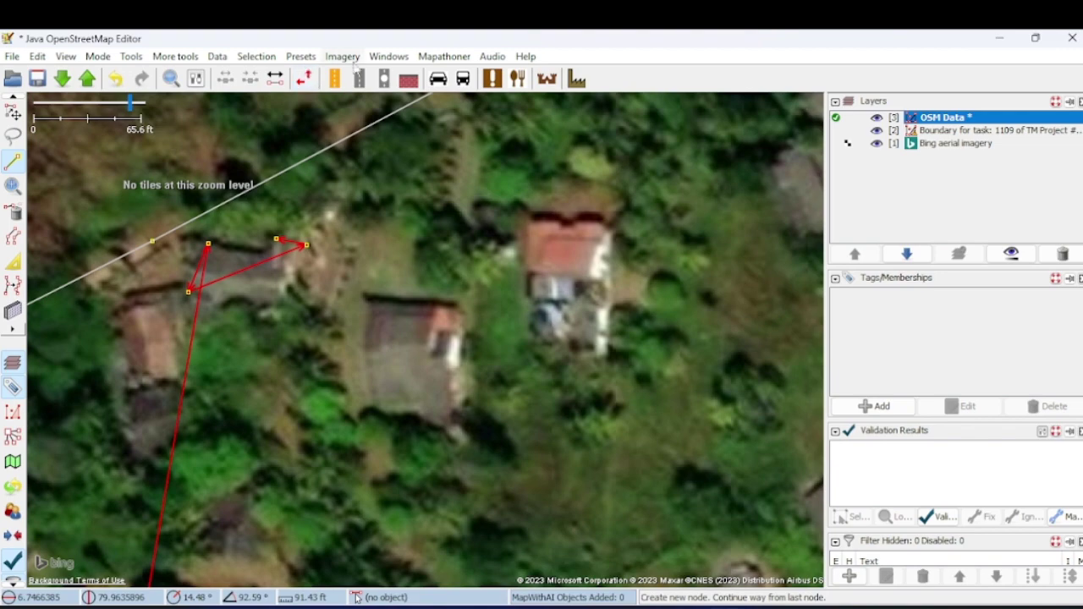
pyautogui.click(435, 57)
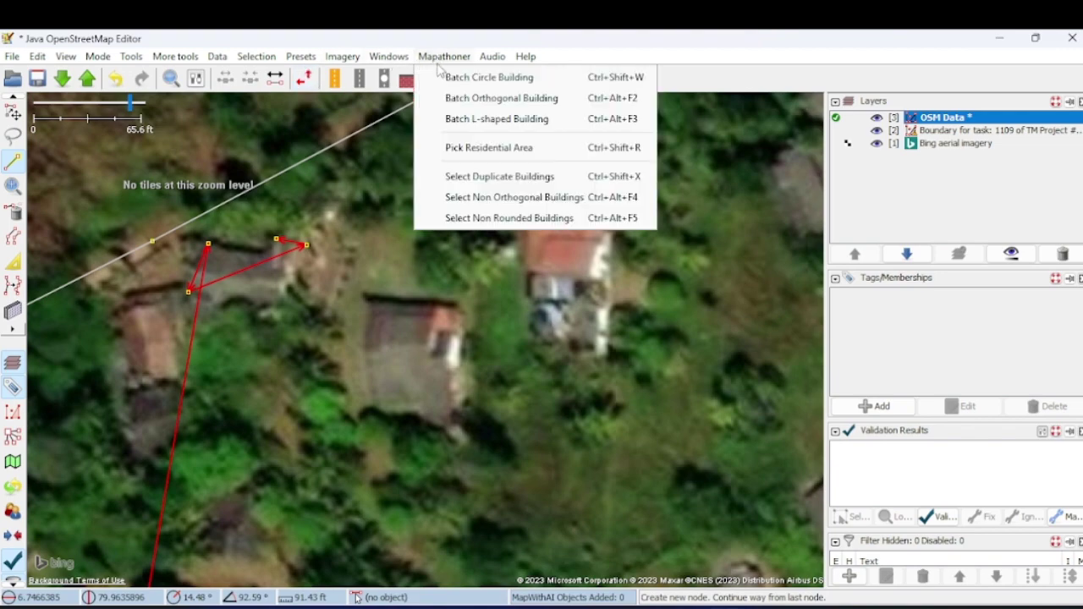
pyautogui.click(458, 119)
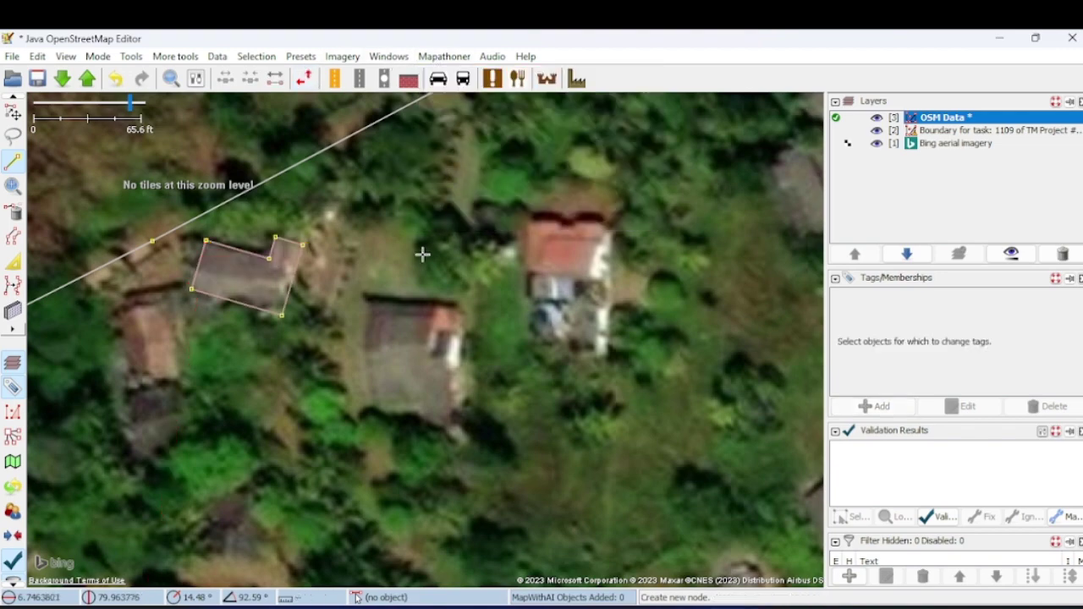
# Inspect the L-shaped outlines on the grey-roofed and white-roofed buildings and review the mapped buildings across the task area.
pyautogui.scroll(-1, 283, 316)
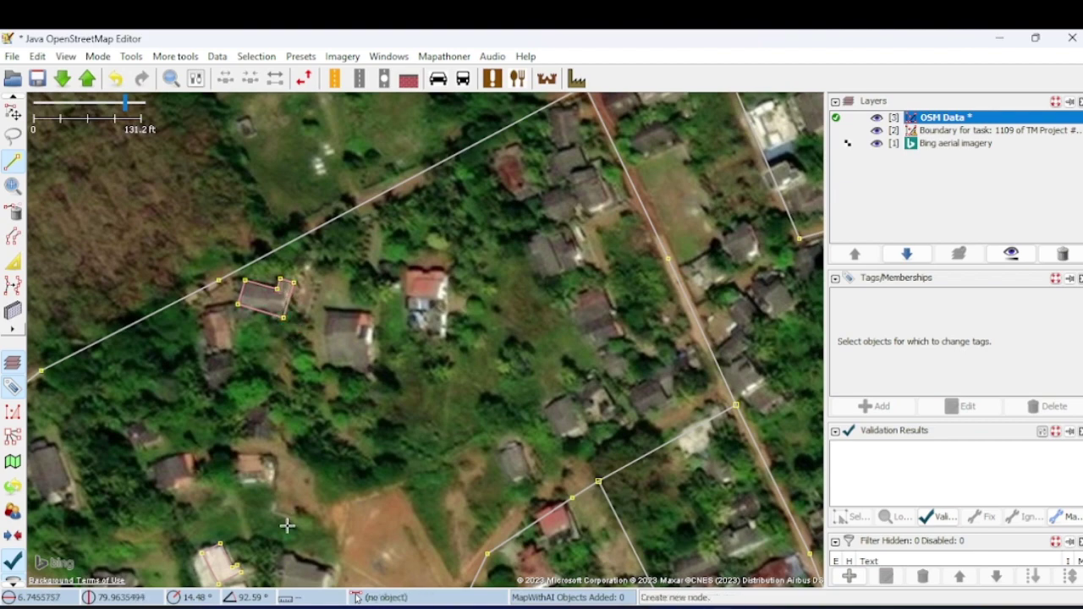
pyautogui.scroll(1, 313, 428)
pyautogui.scroll(2, 302, 442)
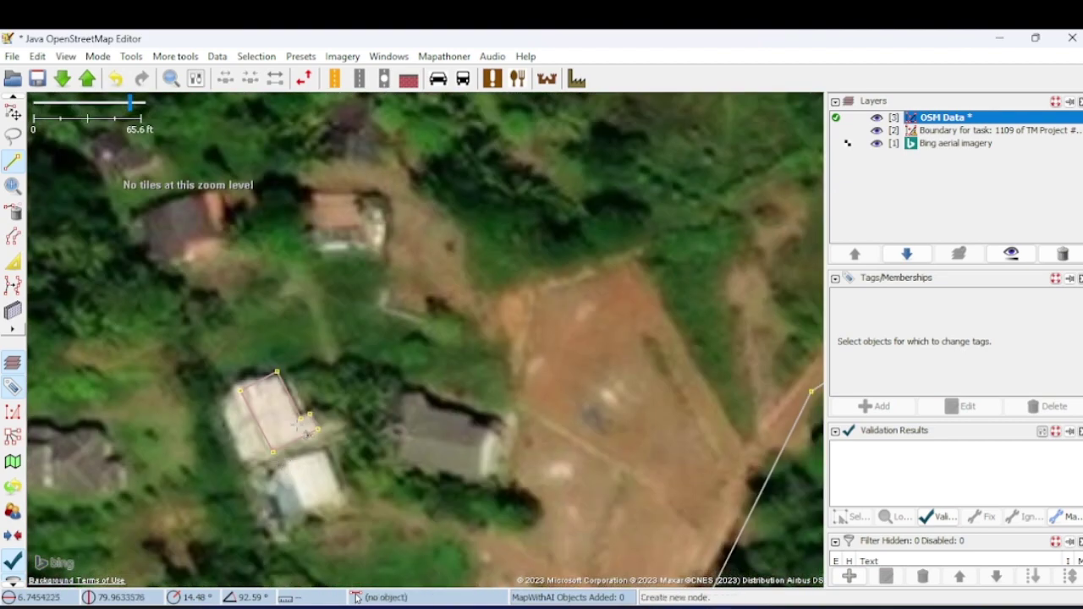
pyautogui.scroll(-2, 372, 431)
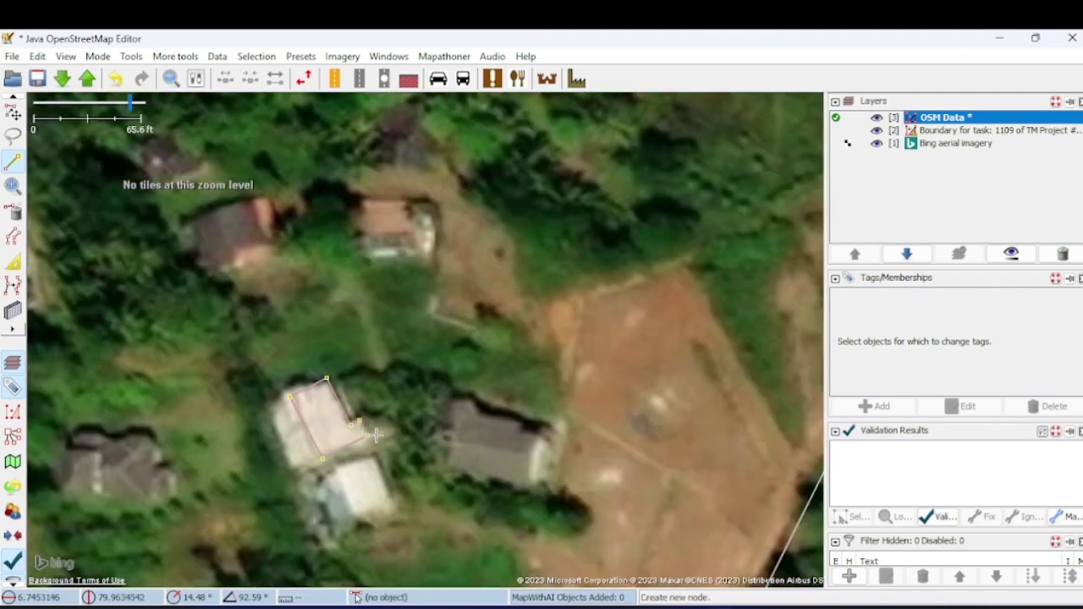
pyautogui.click(370, 435)
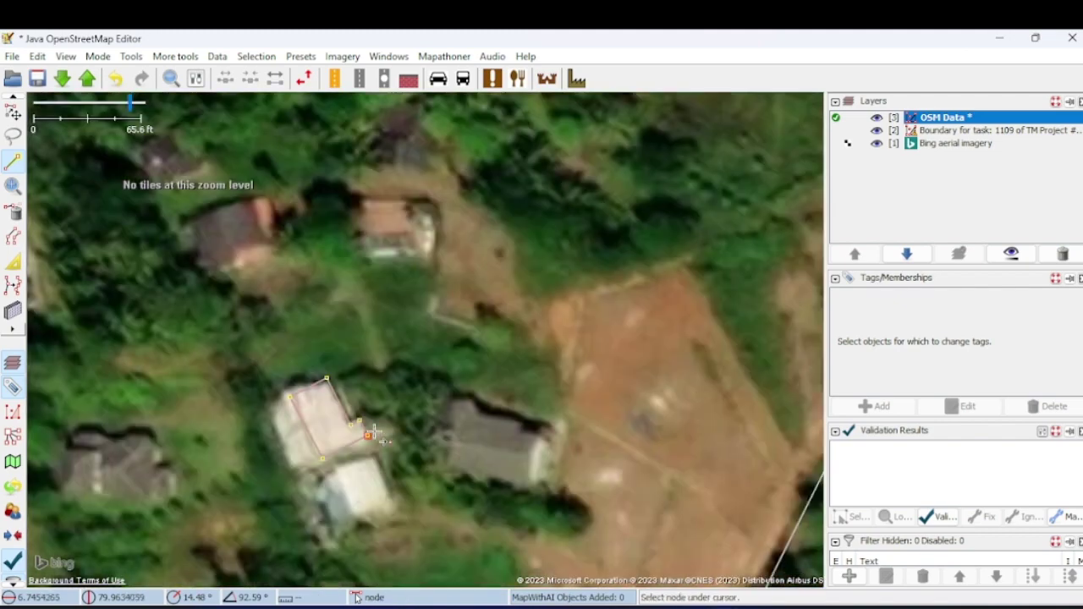
pyautogui.scroll(-1, 440, 321)
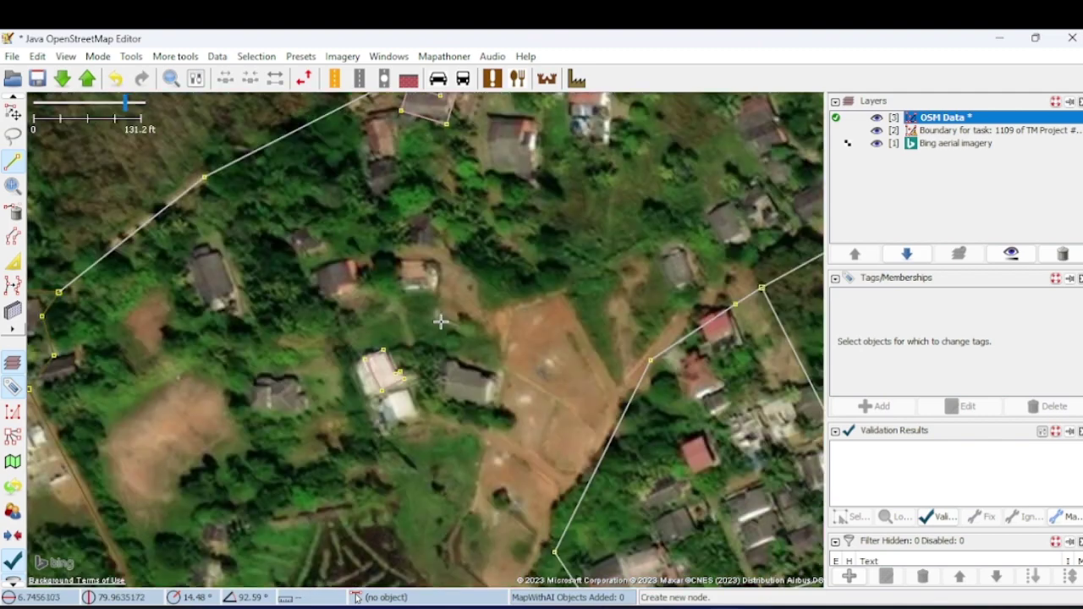
pyautogui.moveTo(514, 211); pyautogui.dragTo(368, 454)
pyautogui.scroll(-2, 387, 455)
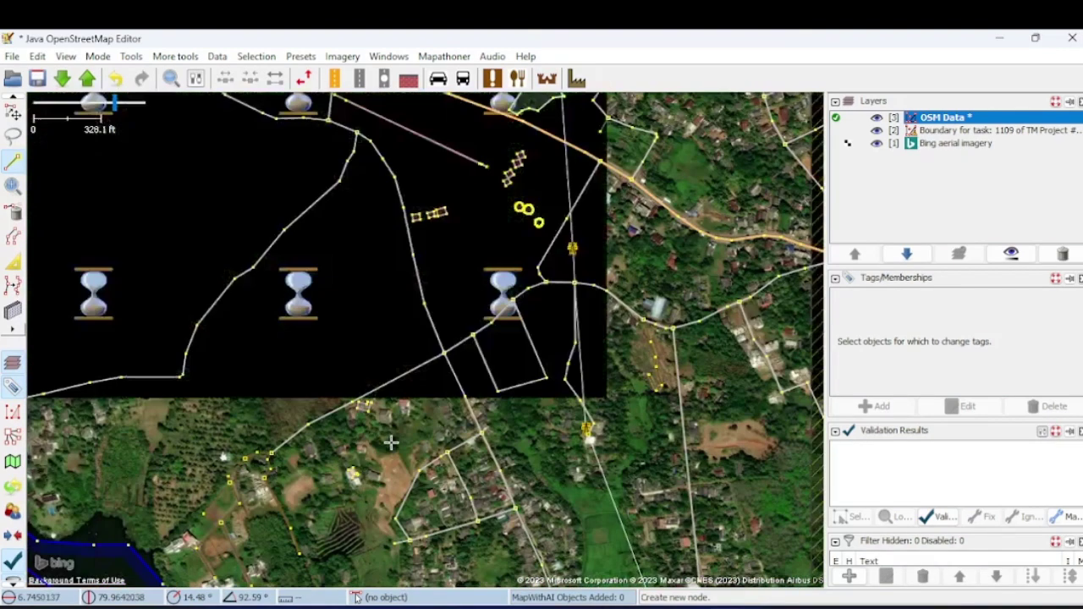
pyautogui.scroll(-2, 505, 260)
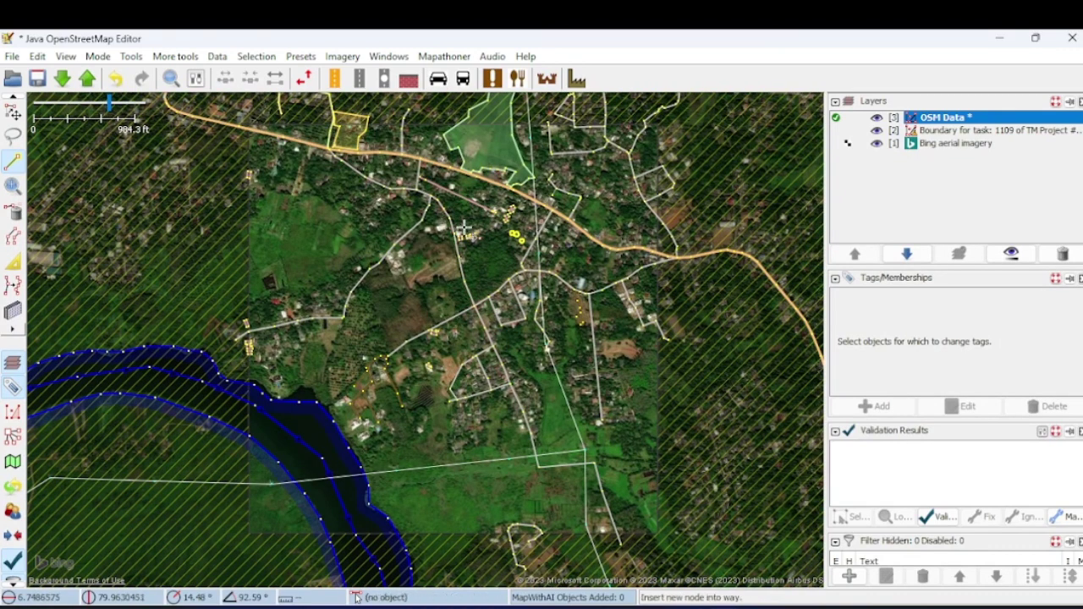
# Generate a residential area outline around the mapped buildings with Mapathoner's Pick Residential Area.
pyautogui.click(449, 56)
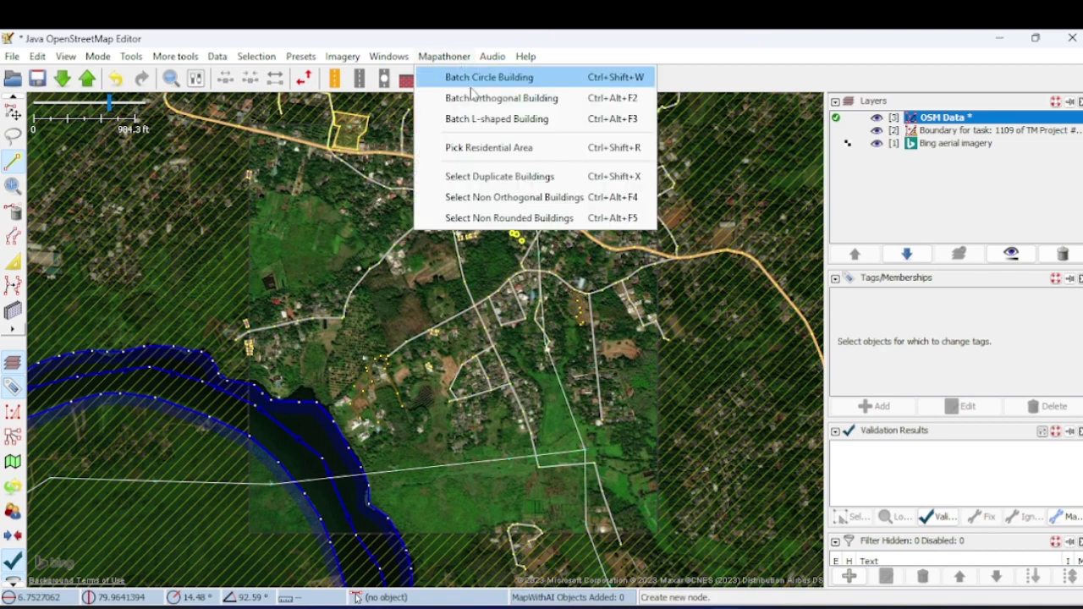
pyautogui.click(497, 149)
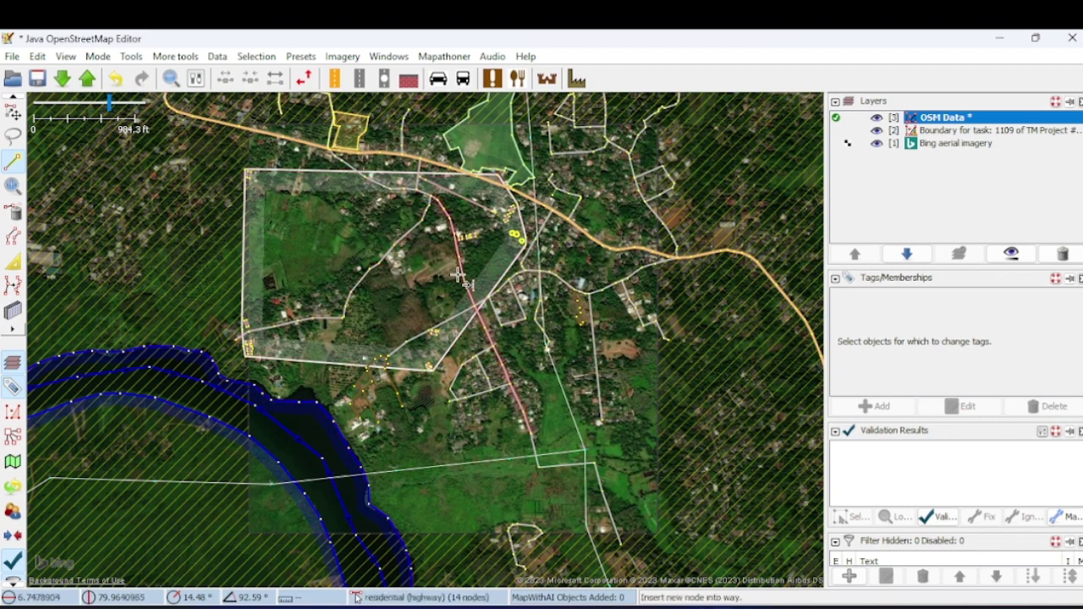
# Run Select Duplicate Buildings on the data layer and check the circular and L-shaped houses near the forest for duplicates.
pyautogui.click(455, 58)
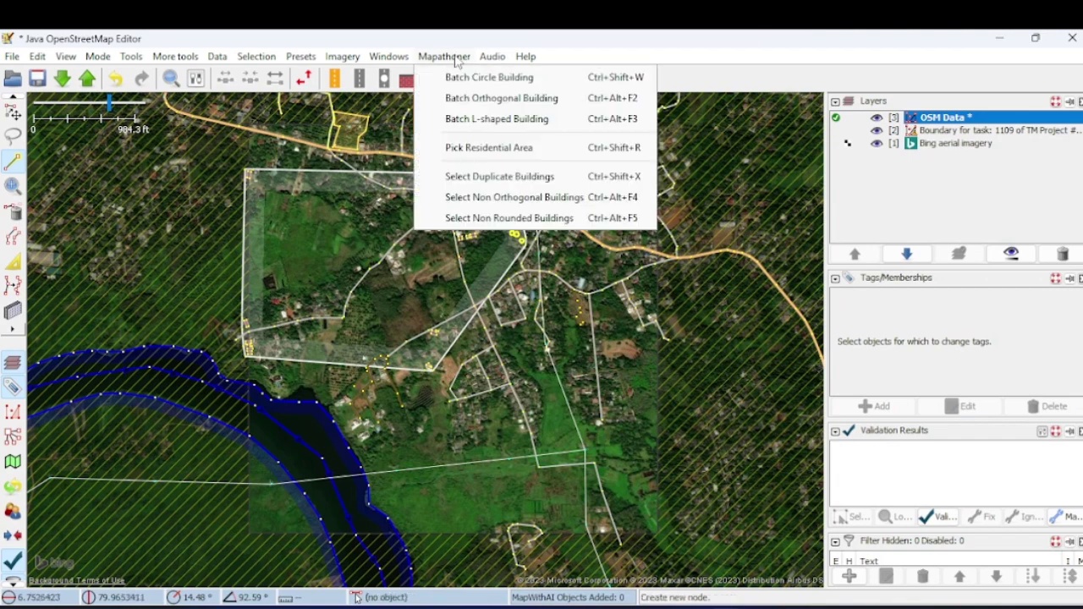
pyautogui.click(497, 188)
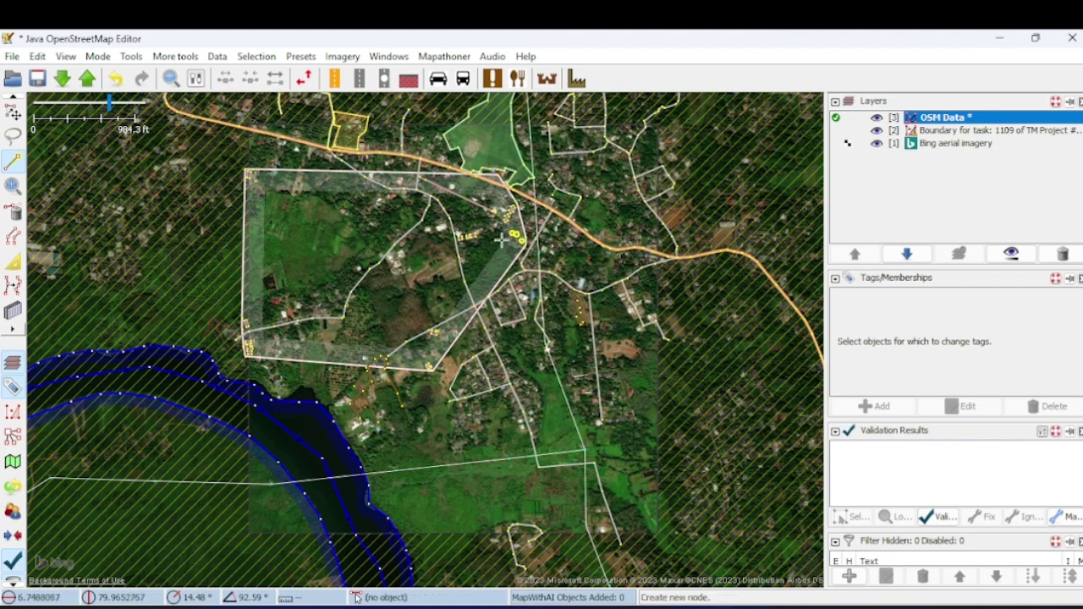
pyautogui.scroll(5, 518, 221)
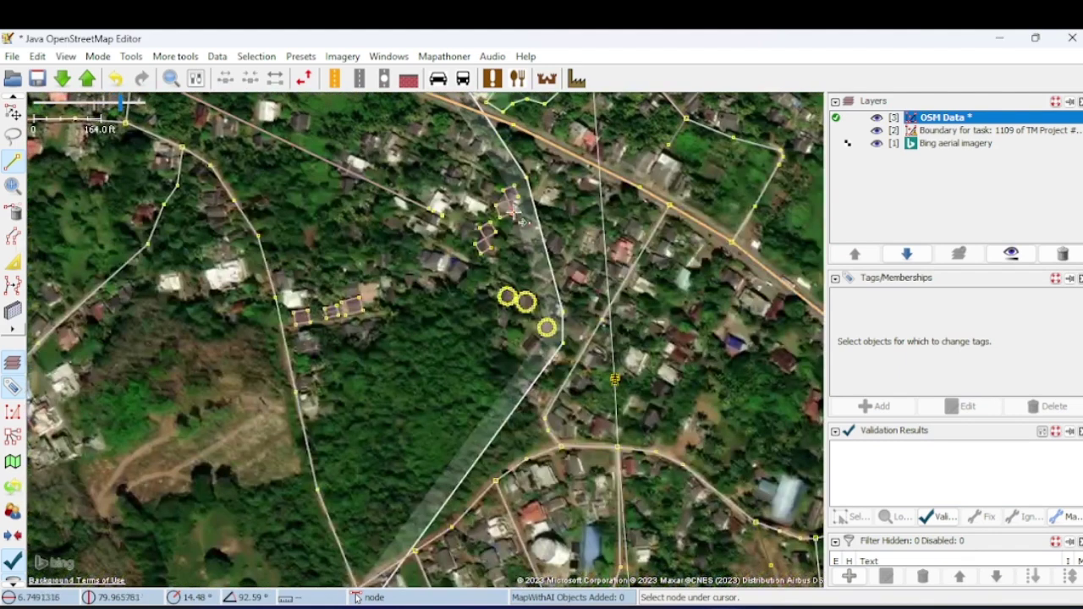
pyautogui.scroll(-3, 522, 221)
pyautogui.scroll(-2, 522, 221)
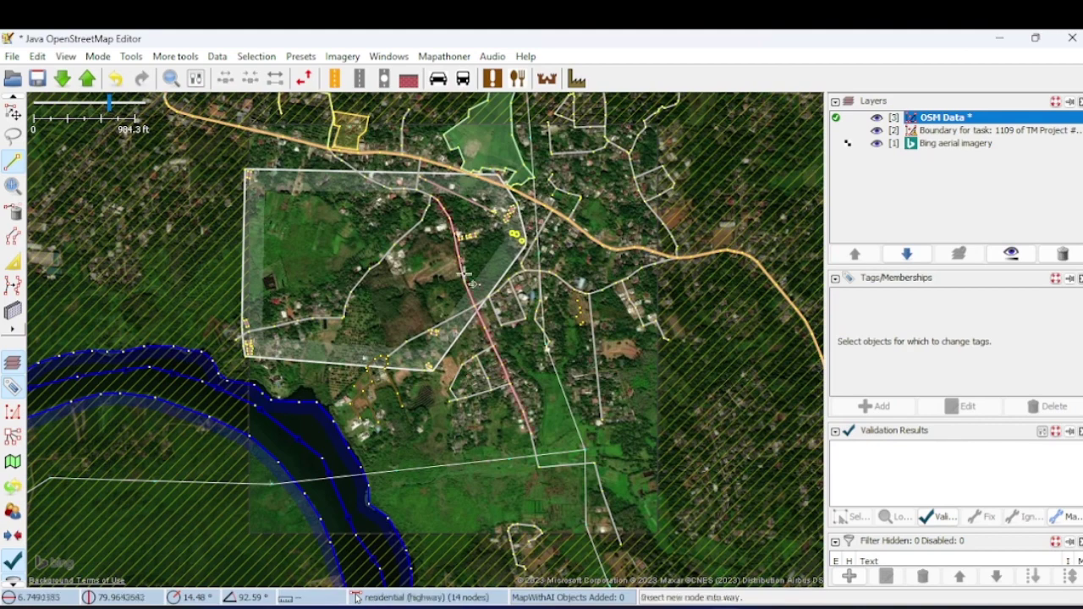
# Run Select Non Orthogonal Buildings on the data layer and look closely at the selected building.
pyautogui.click(456, 58)
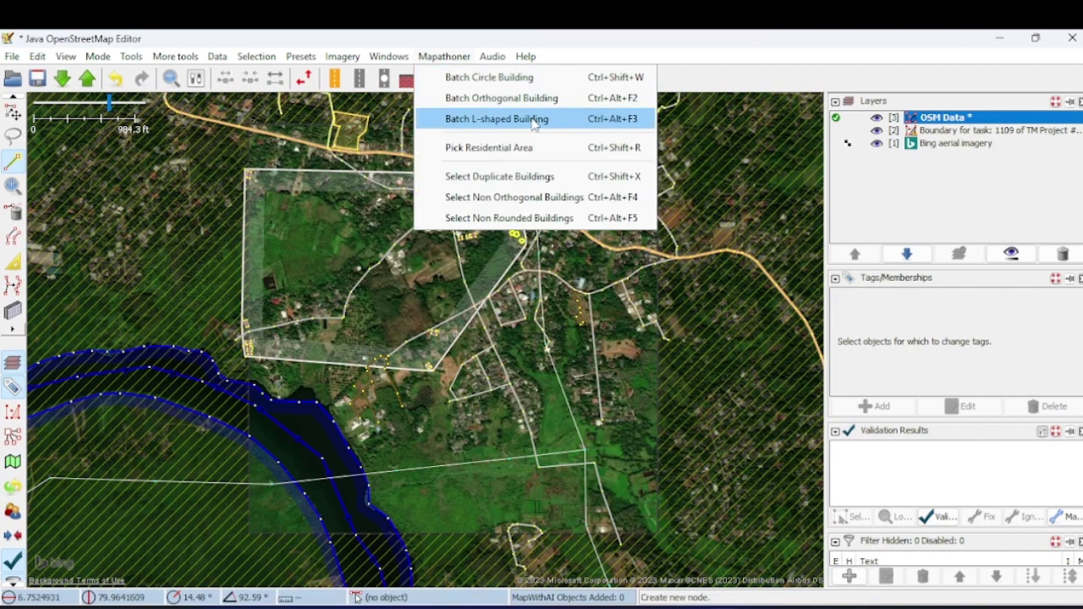
pyautogui.click(537, 197)
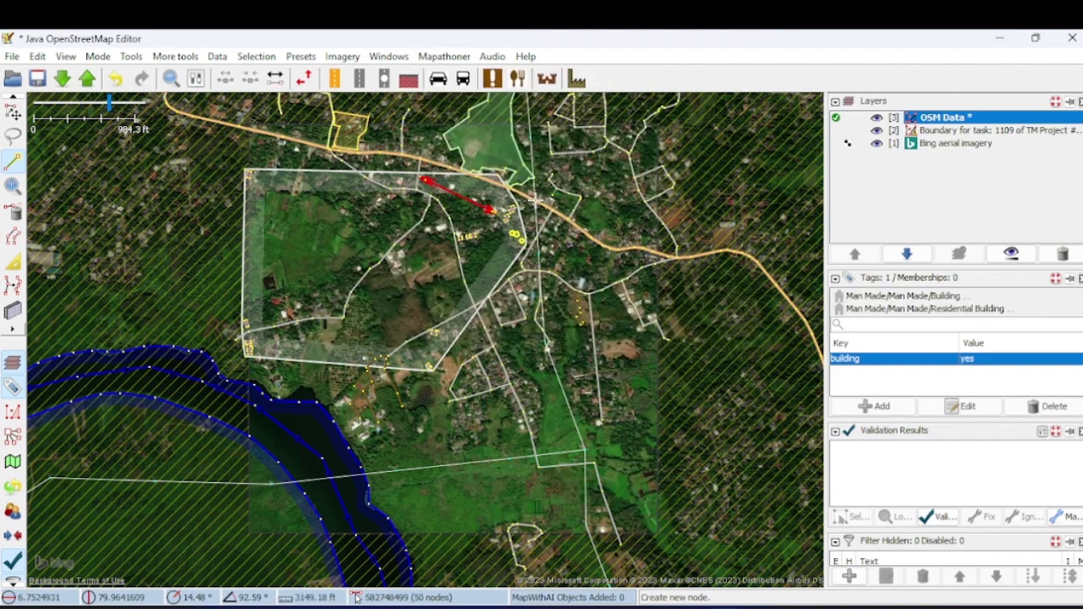
pyautogui.scroll(3, 499, 212)
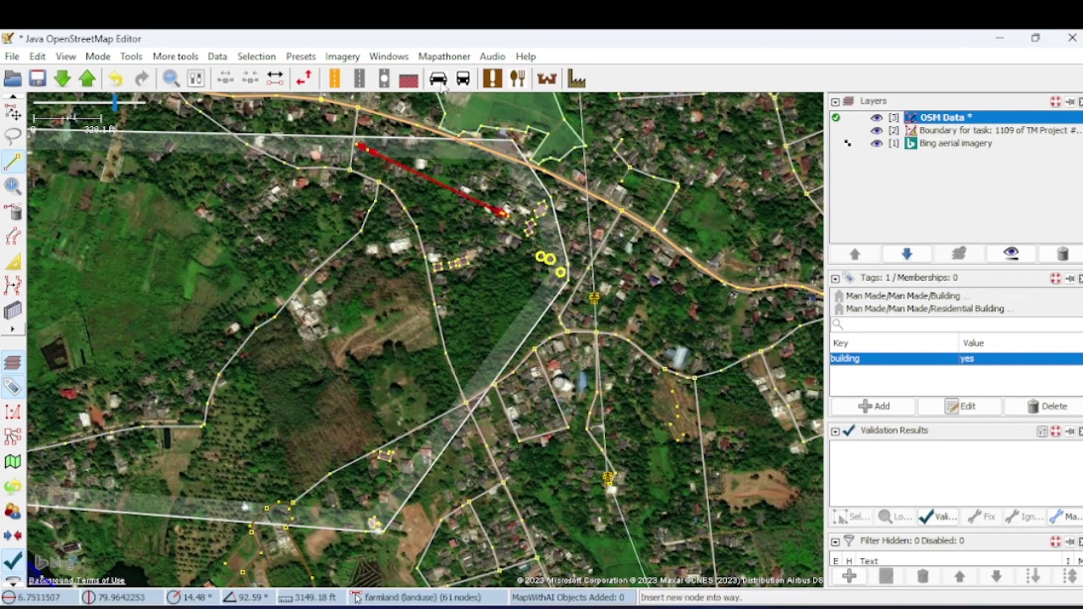
pyautogui.click(447, 57)
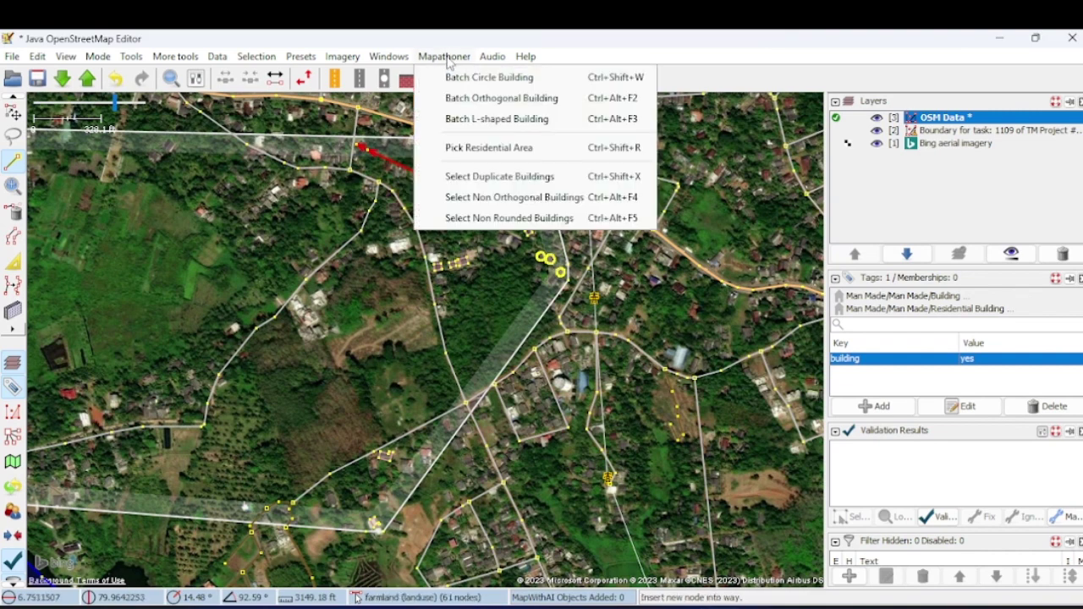
pyautogui.moveTo(493, 56)
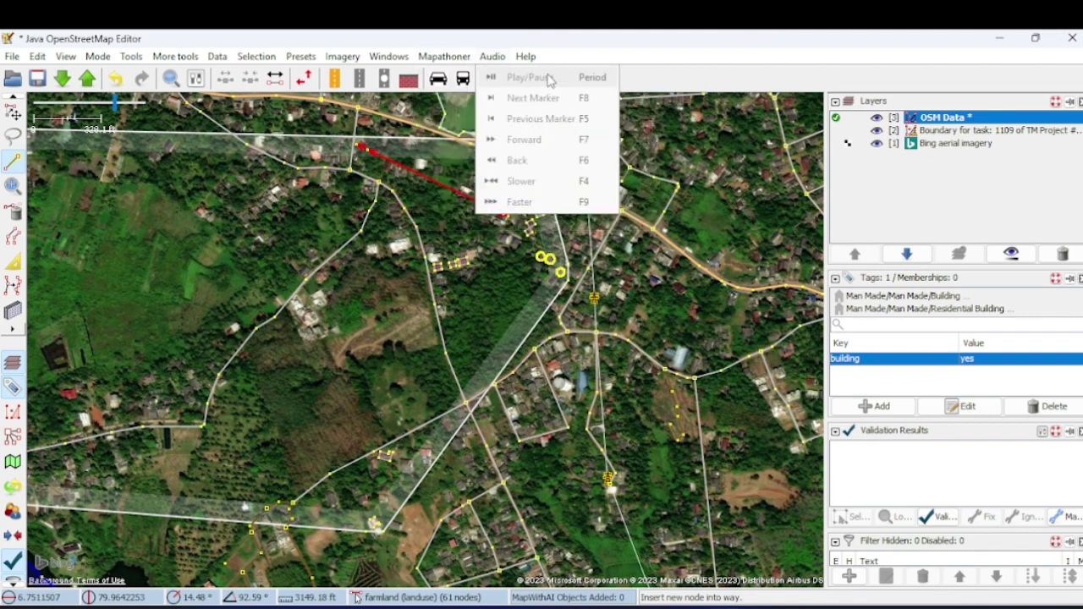